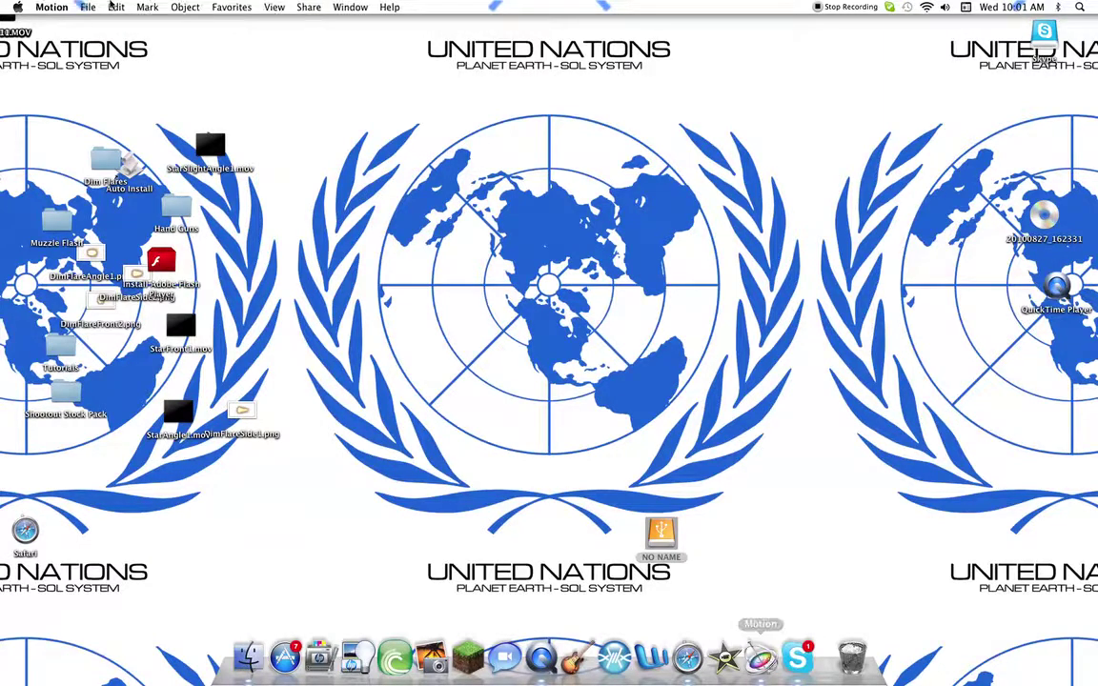
Create a new blank Motion project using the Broadcast HD 720 preset.
left_click(86, 6)
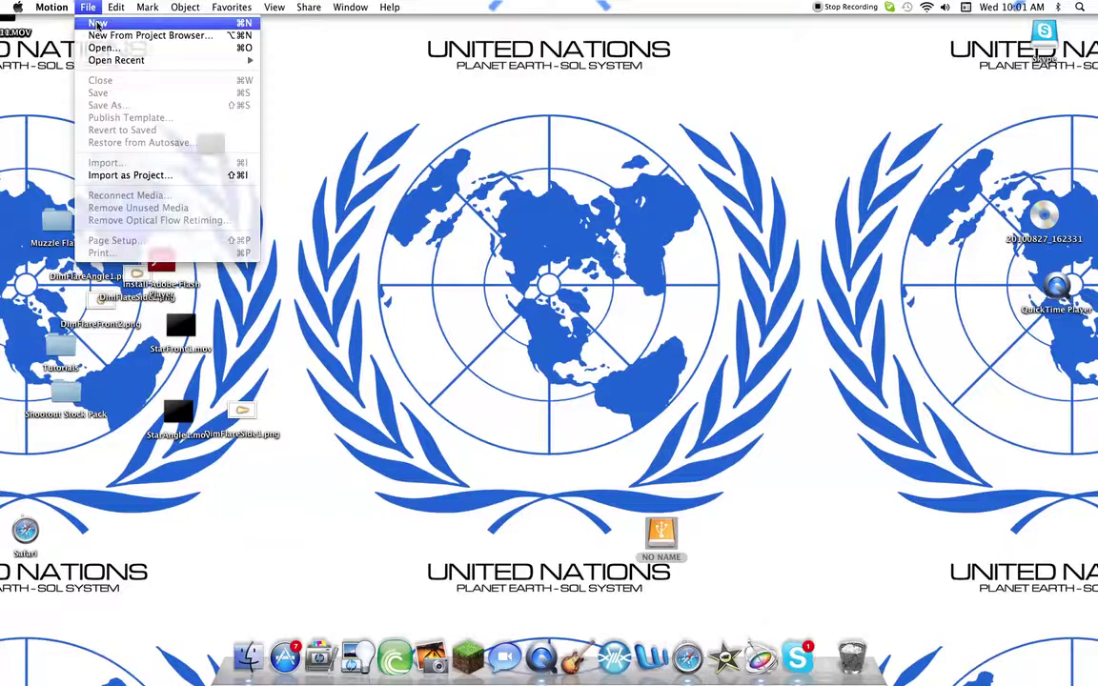
left_click(97, 23)
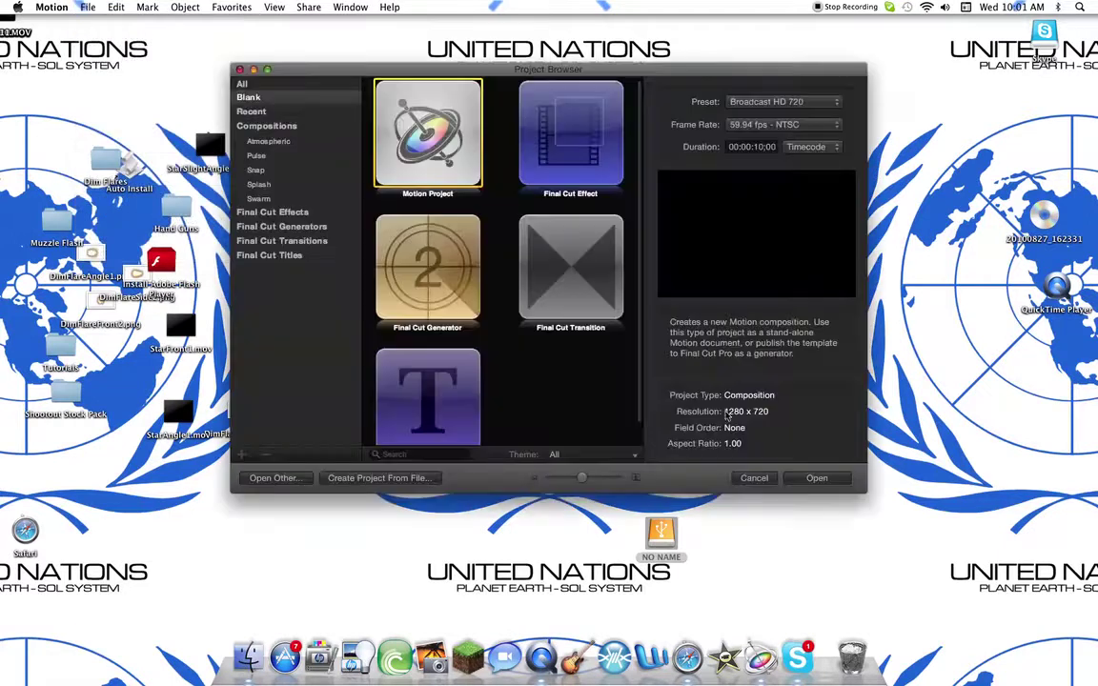
left_click(821, 477)
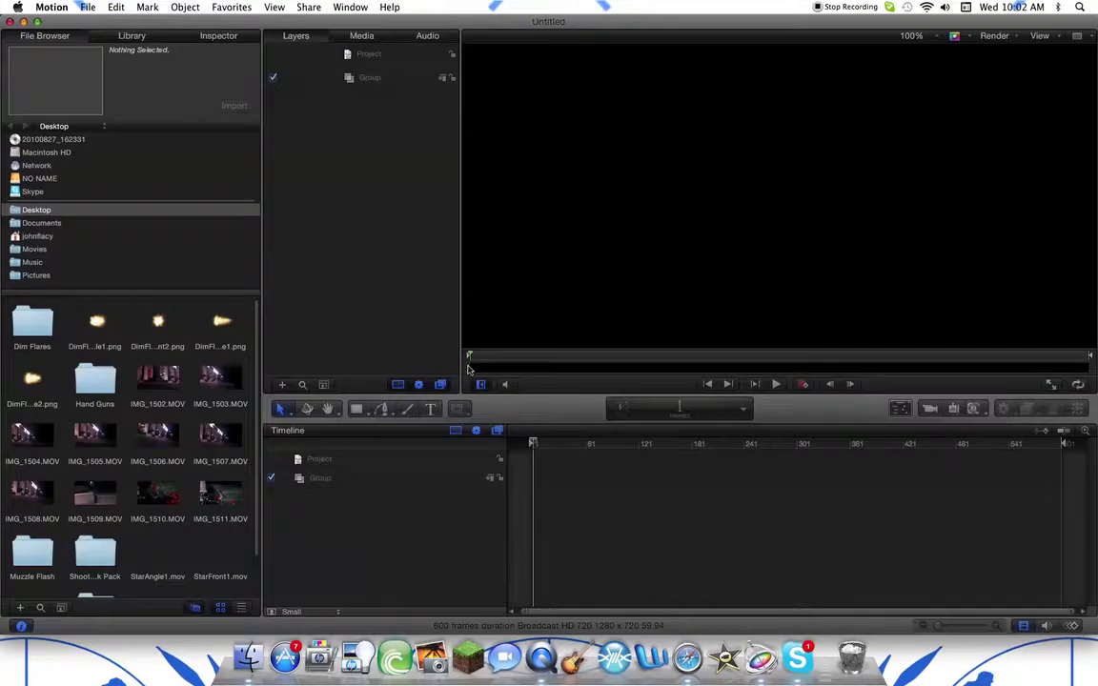
In the File Browser, go to the Movies folder and select GEDV0062.MOV.
left_click(38, 275)
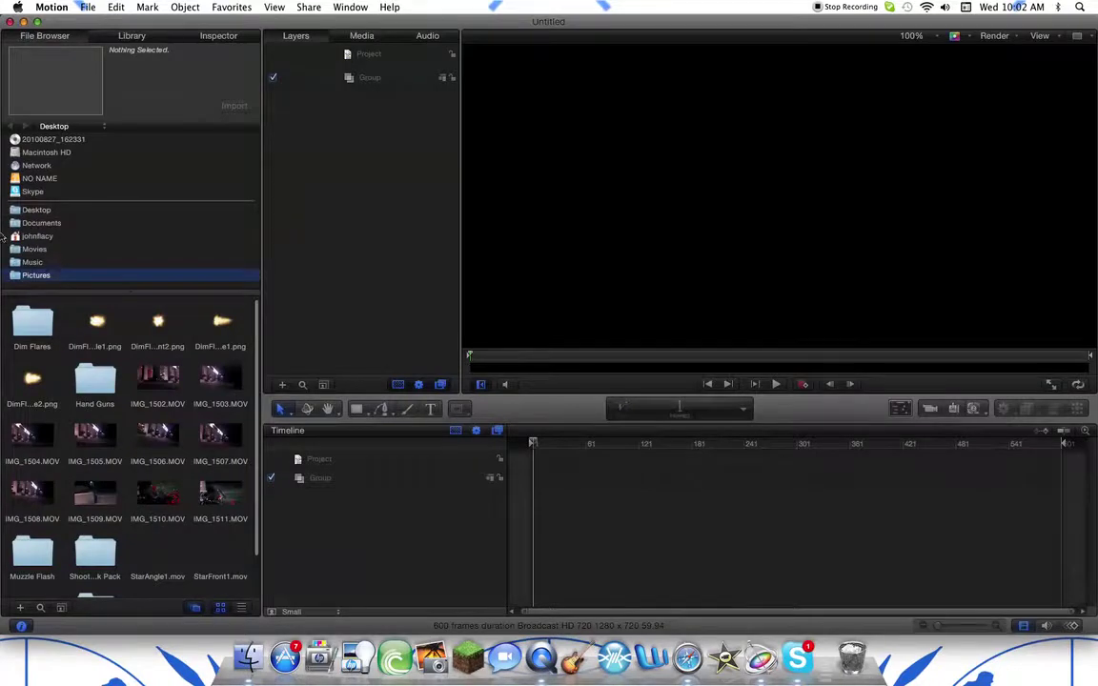
left_click(47, 249)
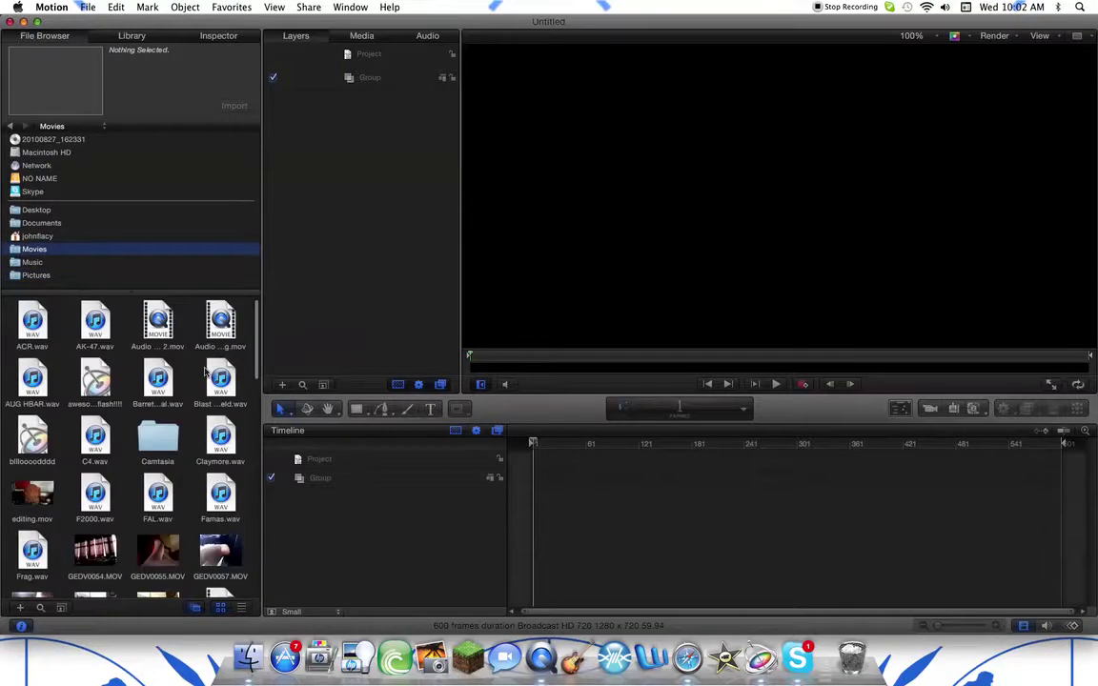
scroll(182, 435, "down", 5)
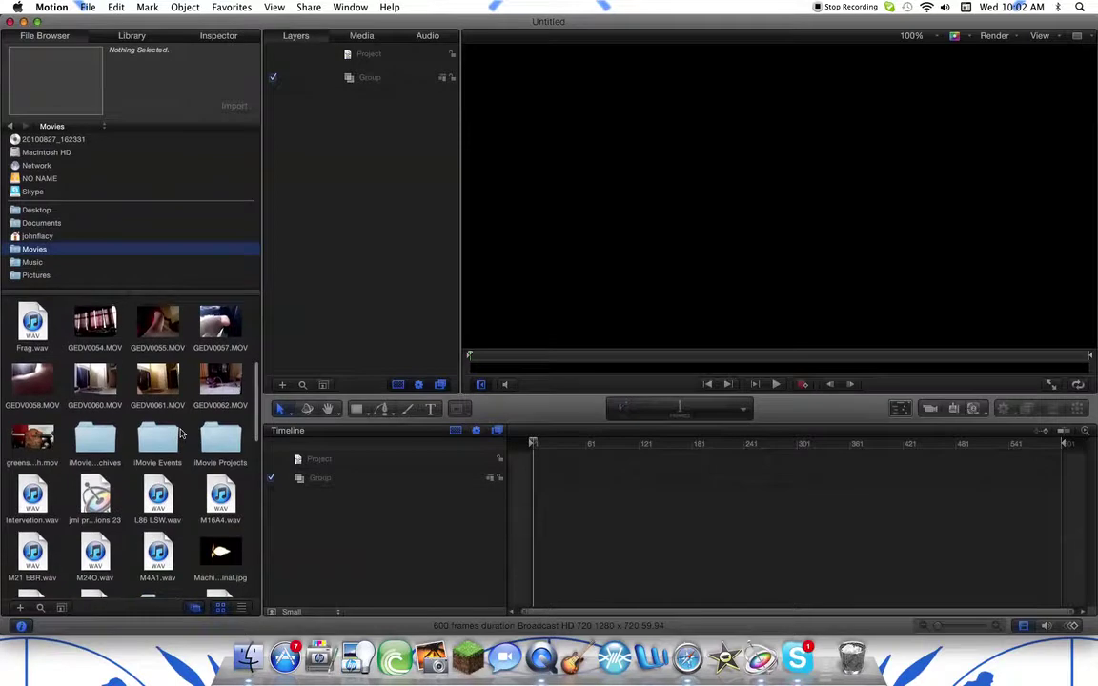
left_click(219, 375)
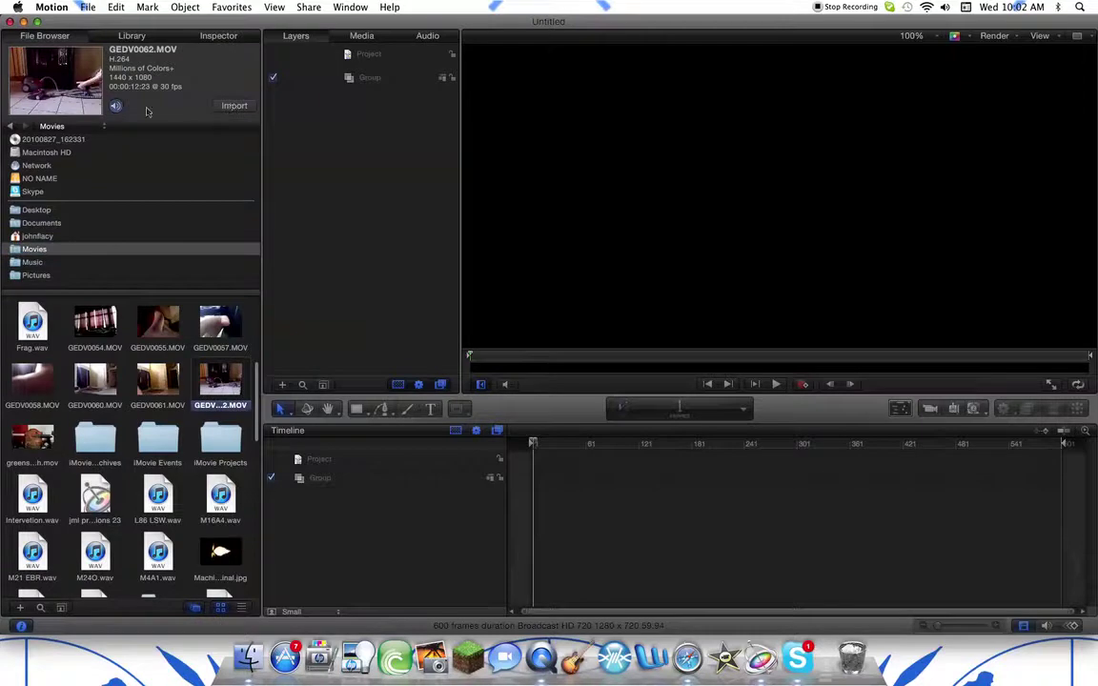
Import GEDV0062.MOV into the project and set the canvas zoom to 50%.
left_click(235, 106)
left_click(912, 37)
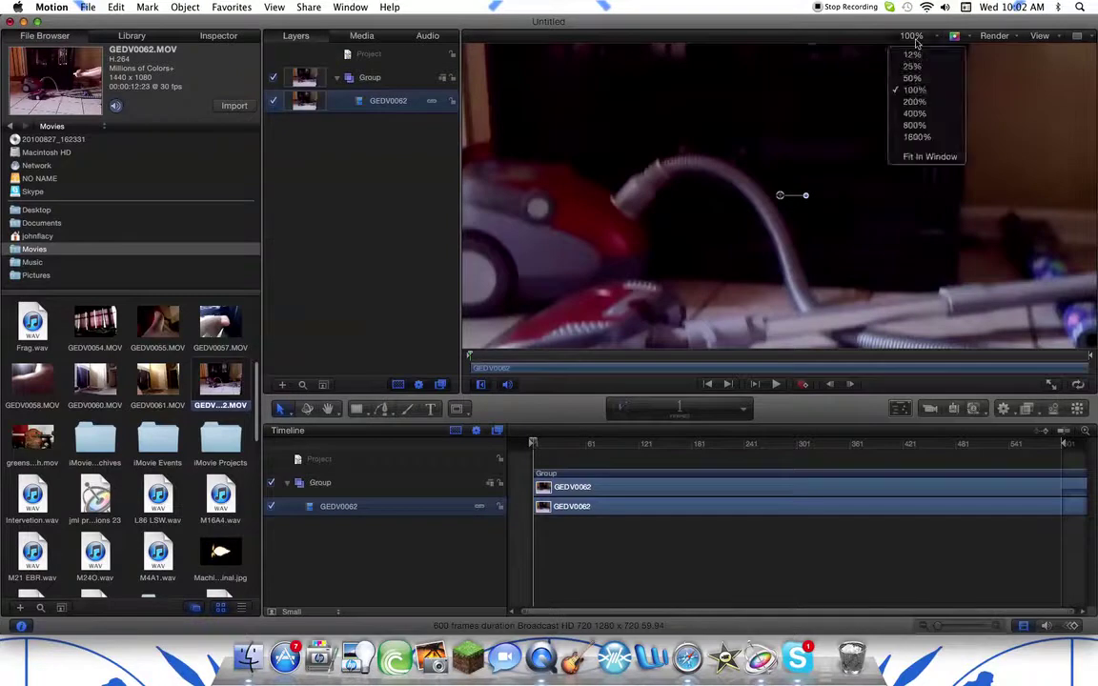
left_click(913, 80)
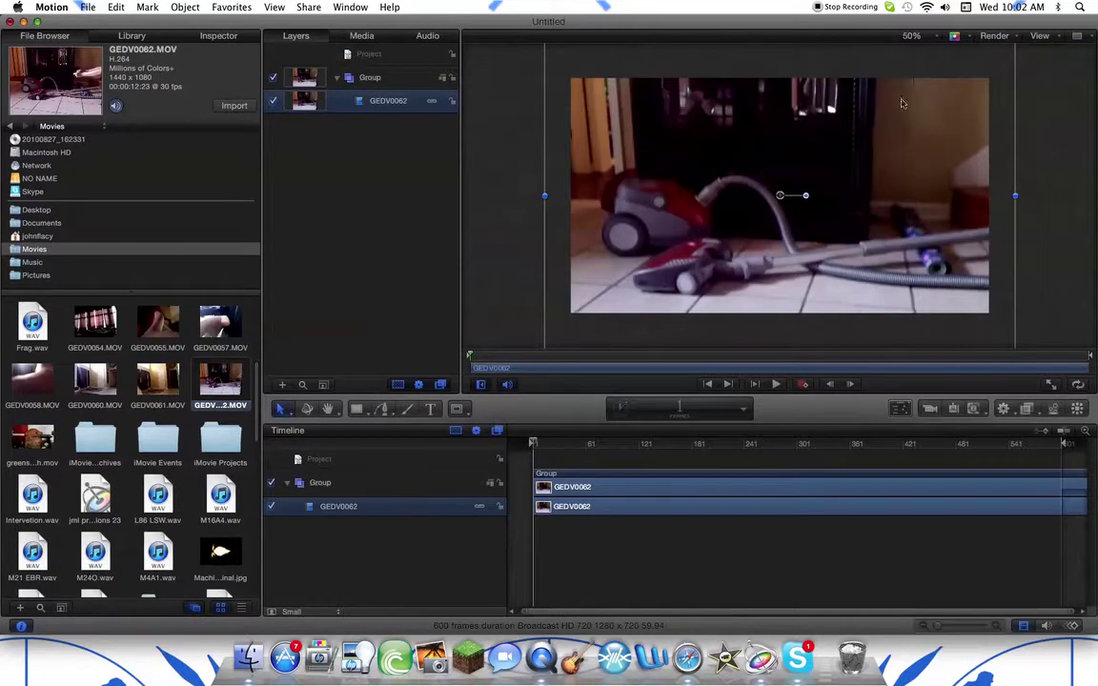
Play the clip and stop at frame 330, where the toy gun fires.
left_click(777, 384)
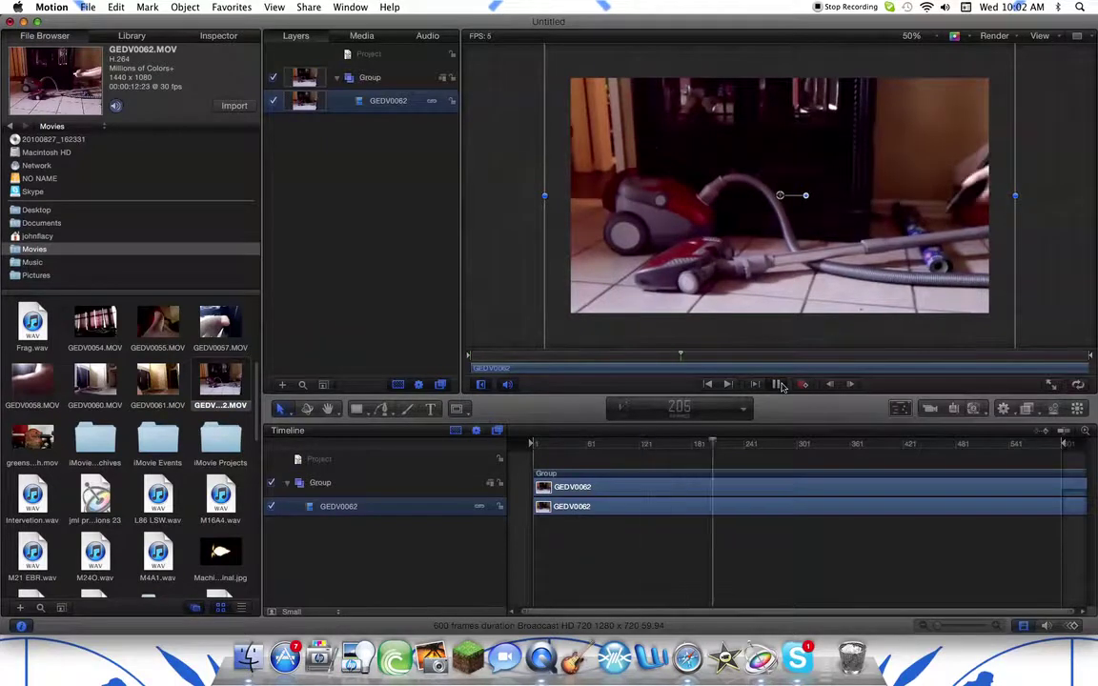
left_click(779, 384)
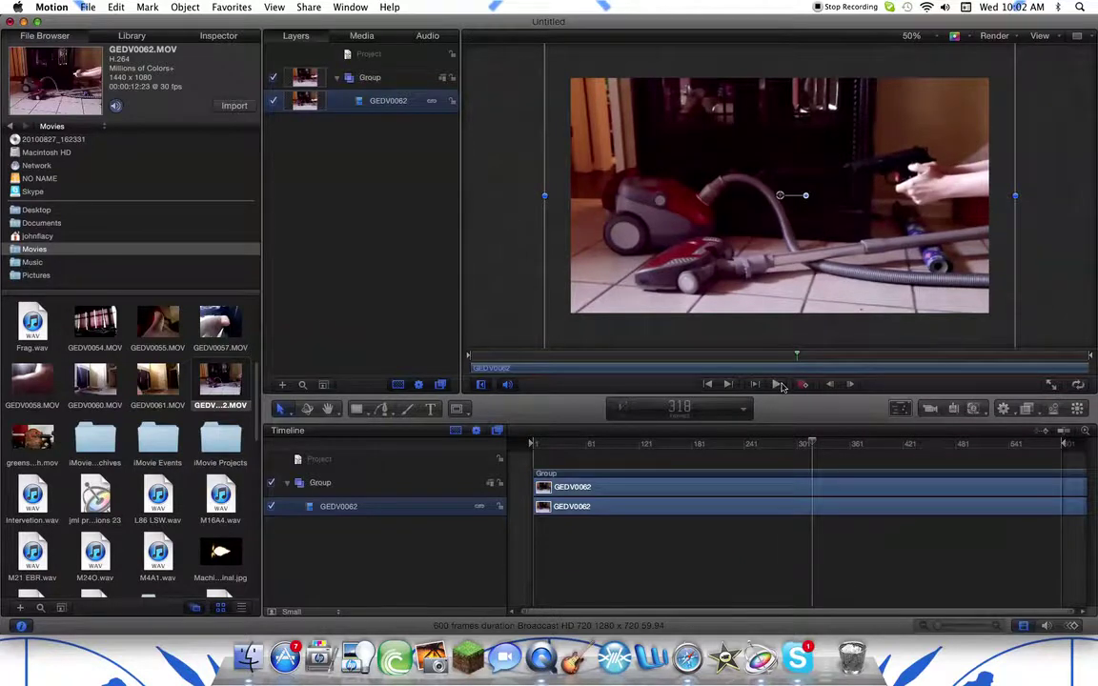
left_click(779, 384)
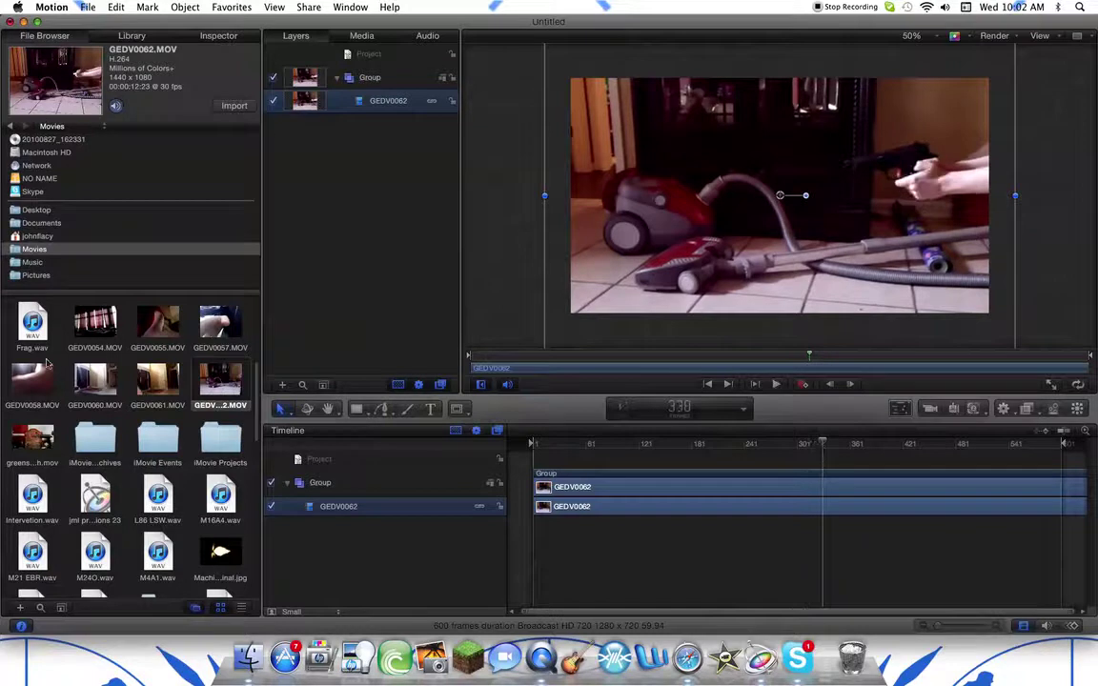
Browse the Documents and home folders in the File Browser, ending back in Documents.
left_click(53, 224)
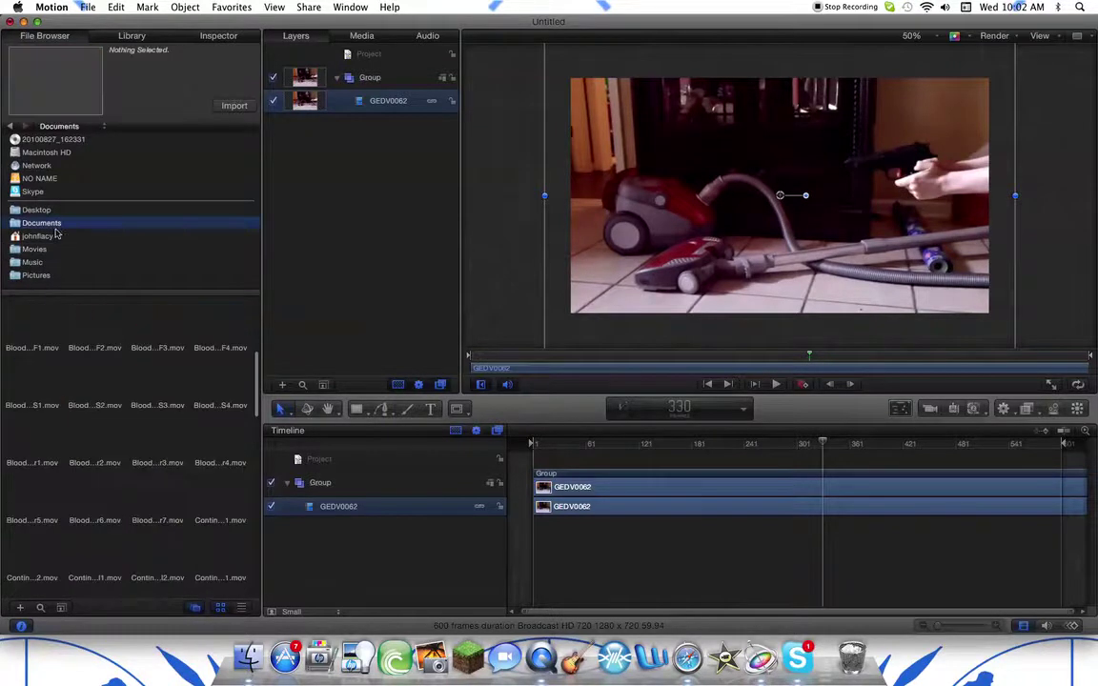
left_click(65, 238)
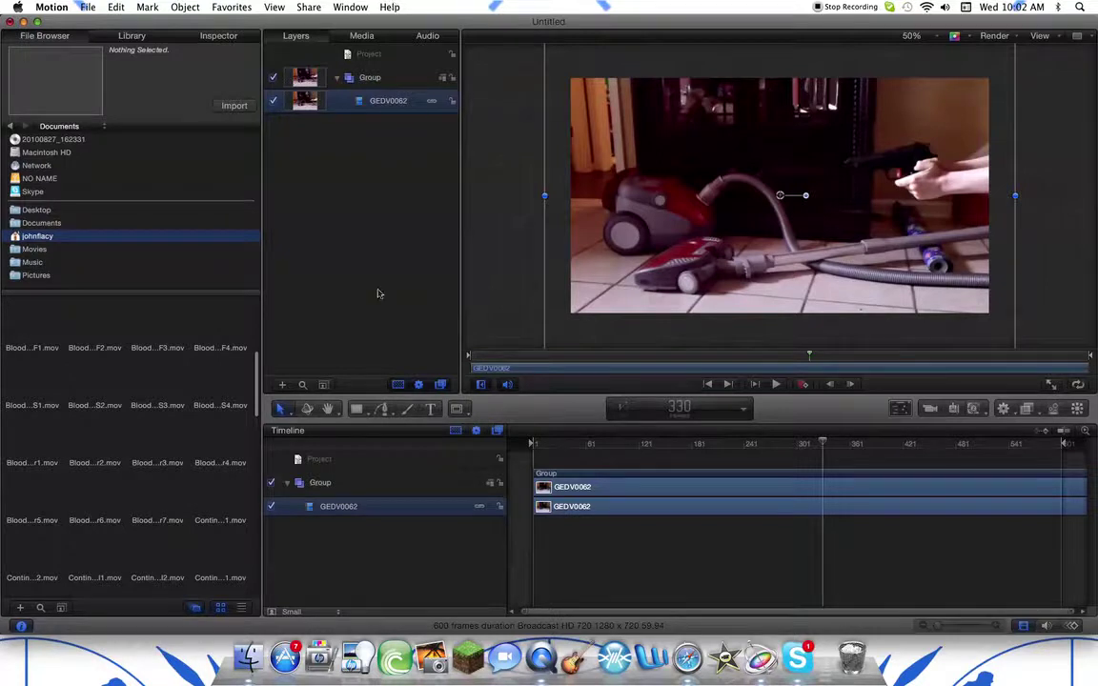
left_click(41, 222)
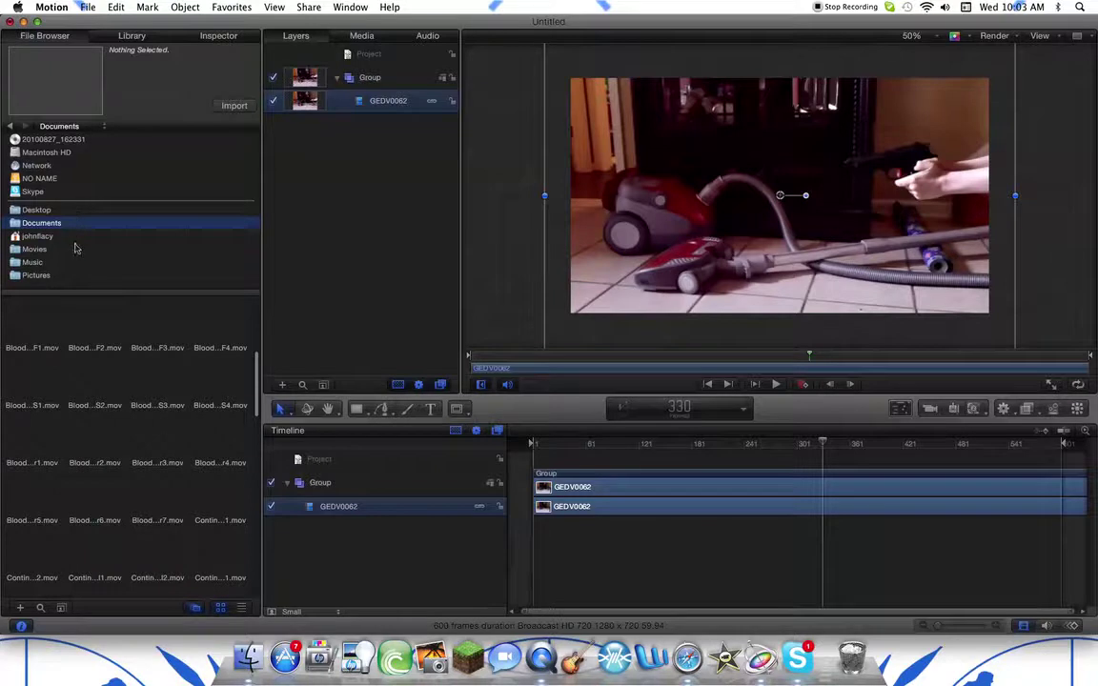
Import DimFlareSide2.png from the Desktop, then delete that flare layer again.
left_click(76, 210)
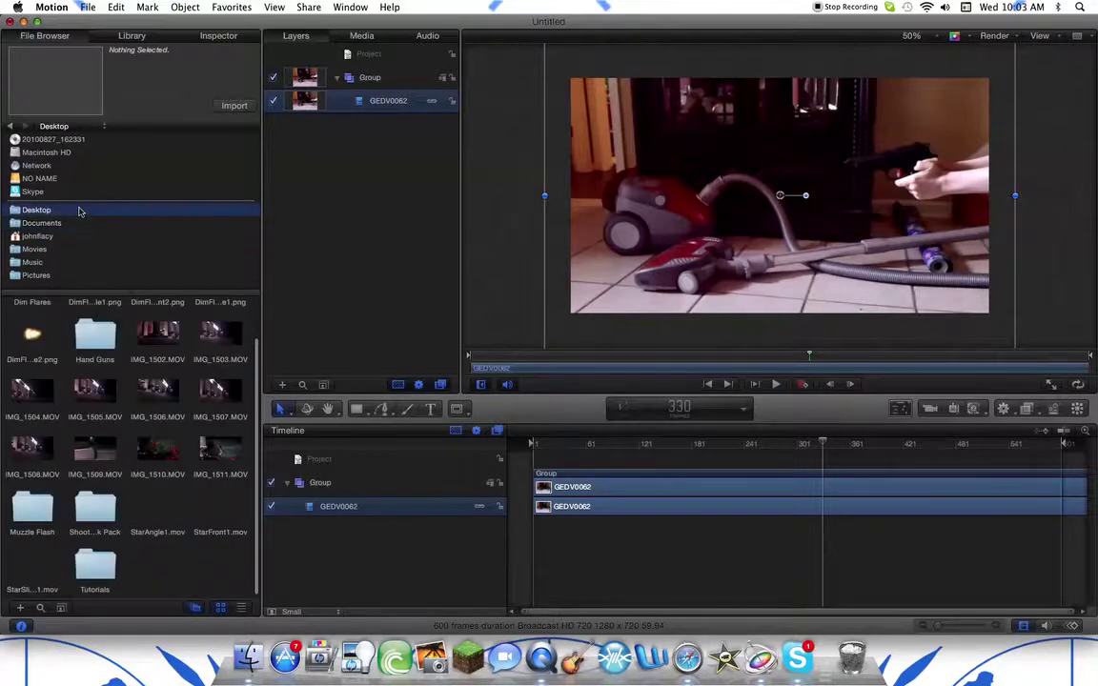
left_click(23, 314)
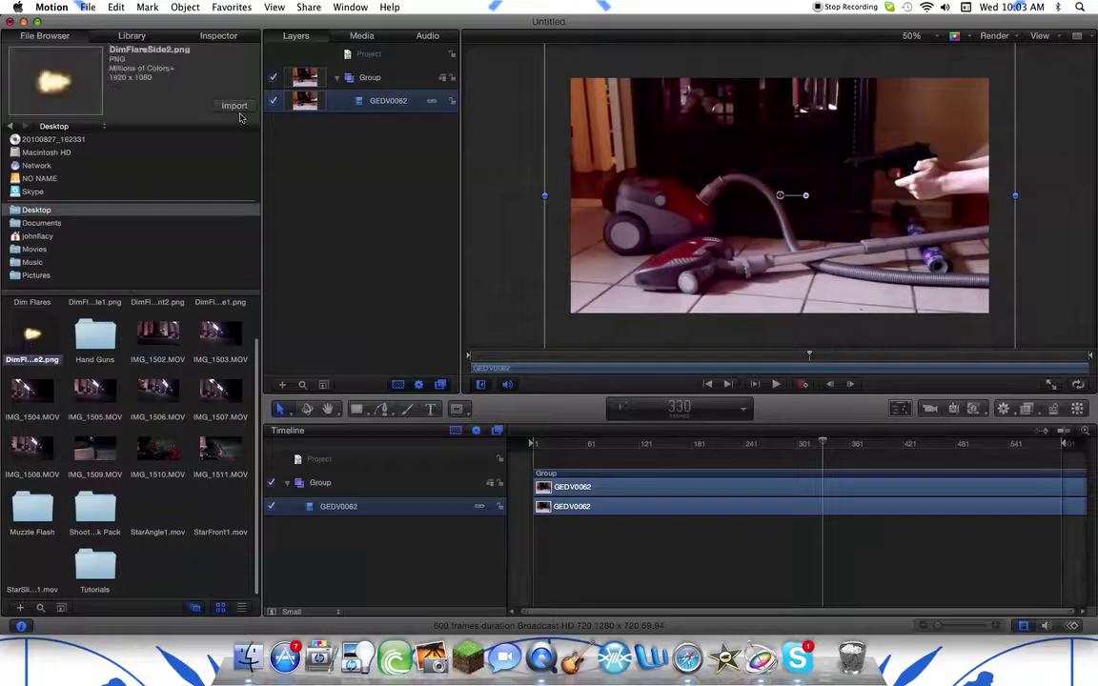
left_click(235, 107)
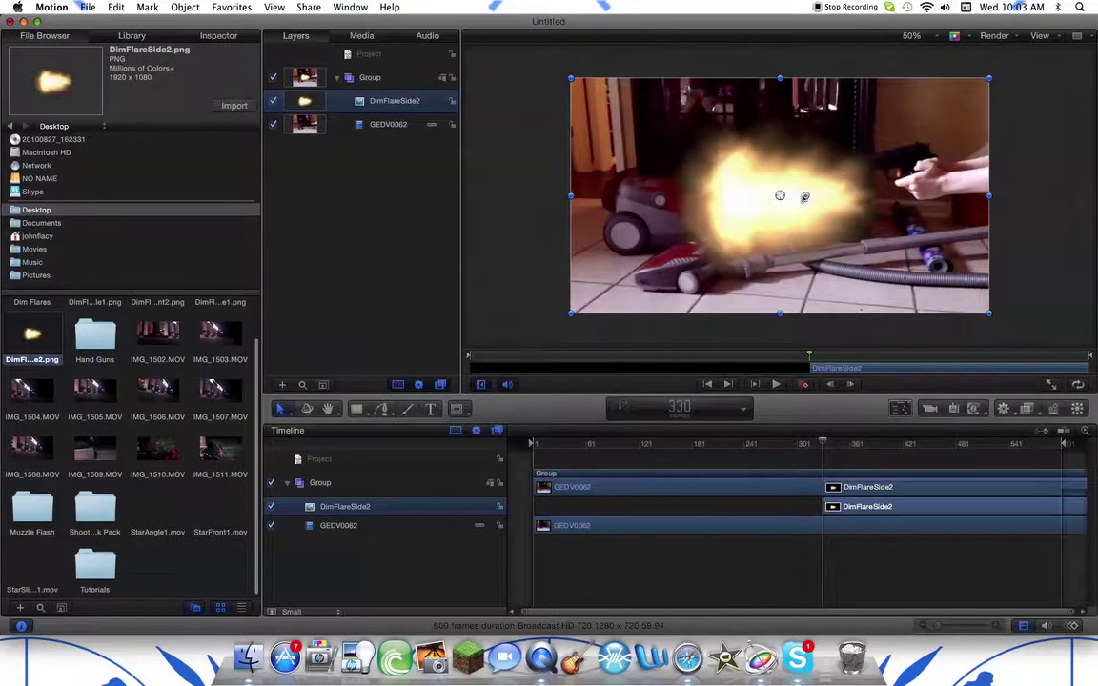
key("BackSpace")
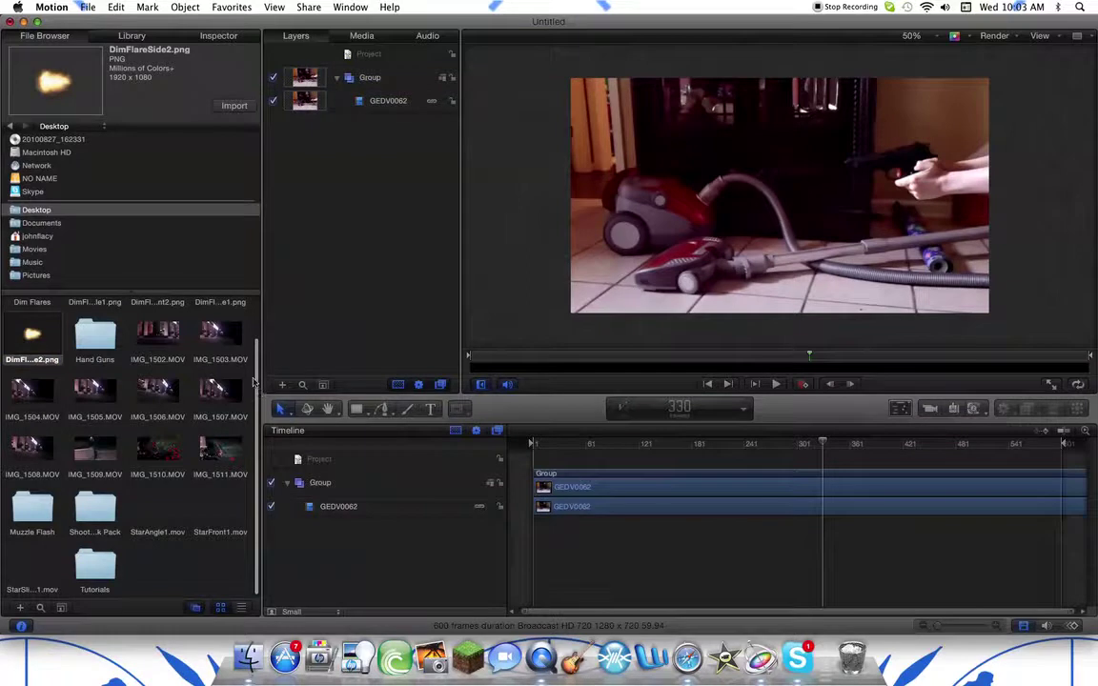
Drag DimFlareSide1.png onto the canvas at frame 330 and roughly size and position it.
scroll(243, 348, "up", 2)
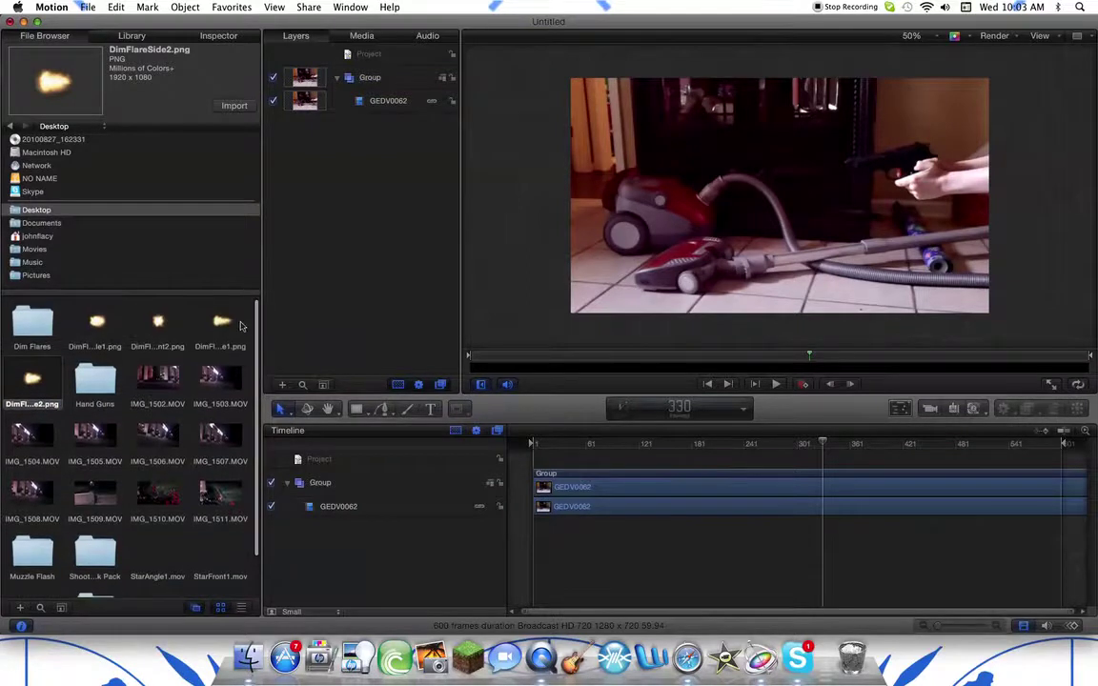
left_click_drag(226, 324, 811, 186)
left_click_drag(788, 228, 755, 206)
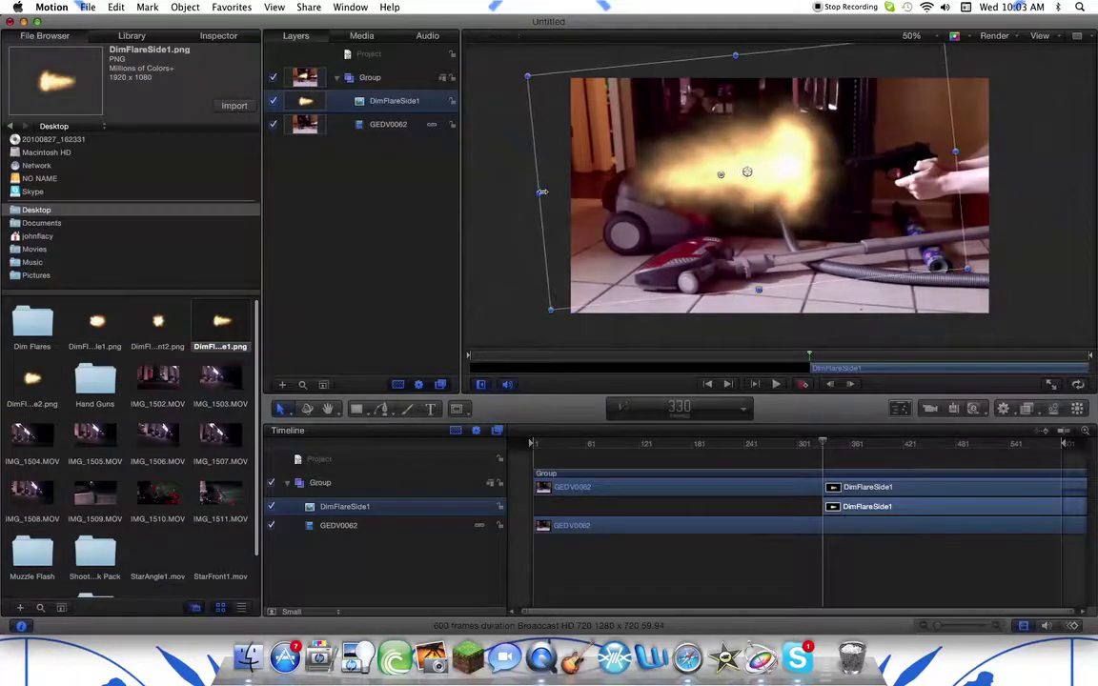
left_click_drag(539, 193, 620, 200)
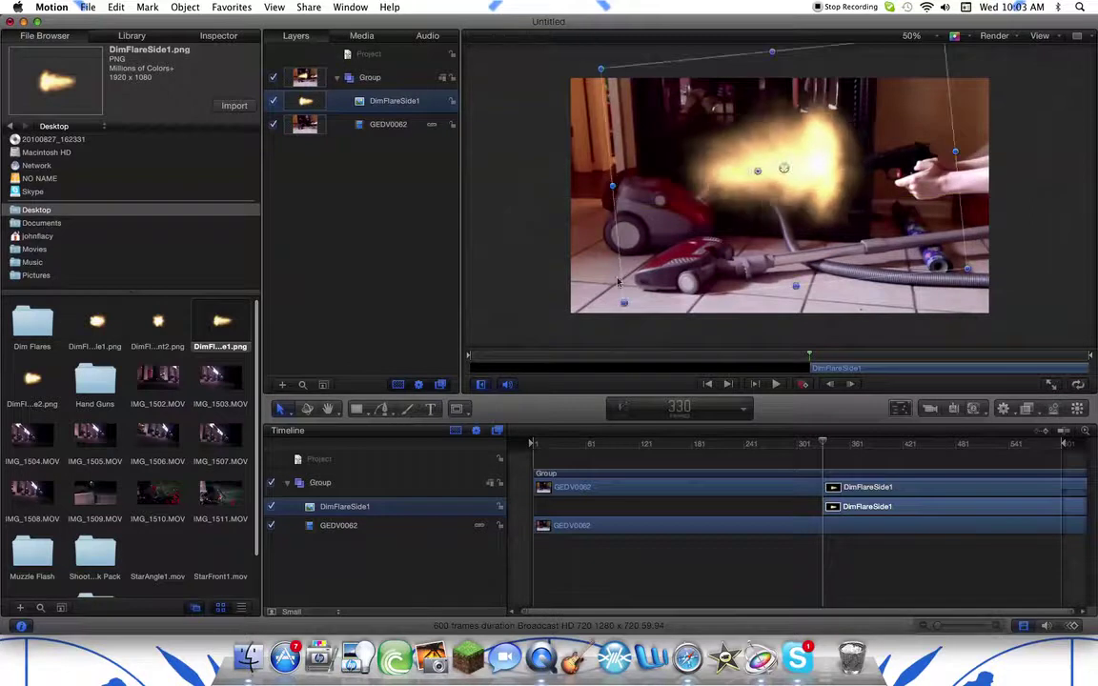
left_click_drag(623, 305, 571, 296)
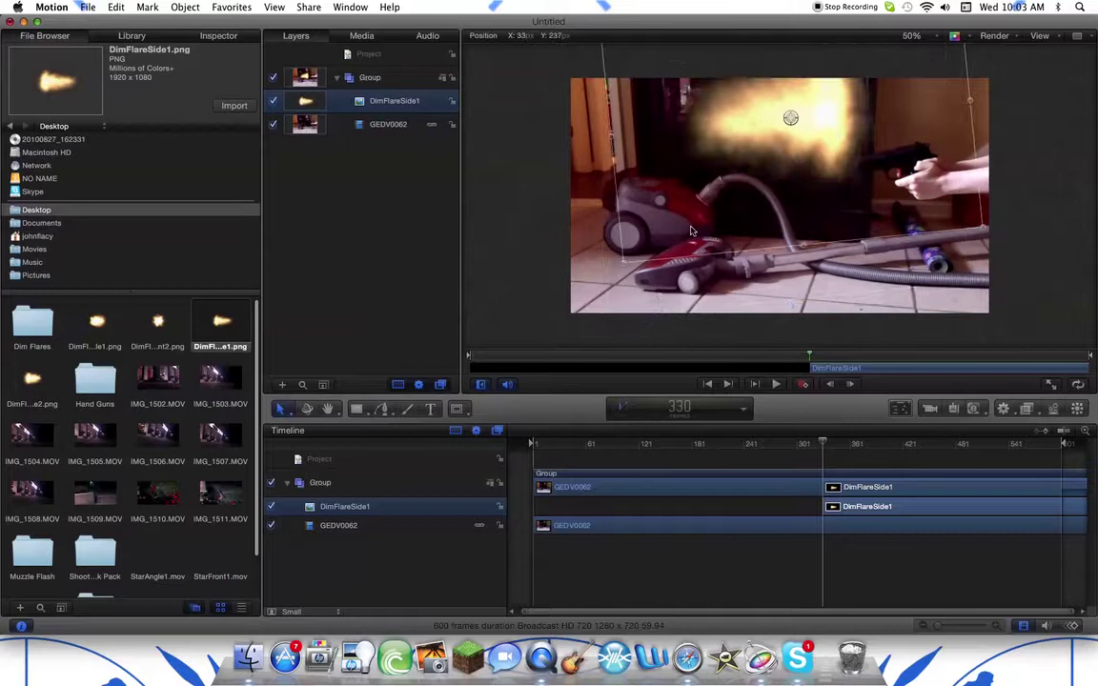
left_click_drag(721, 247, 692, 241)
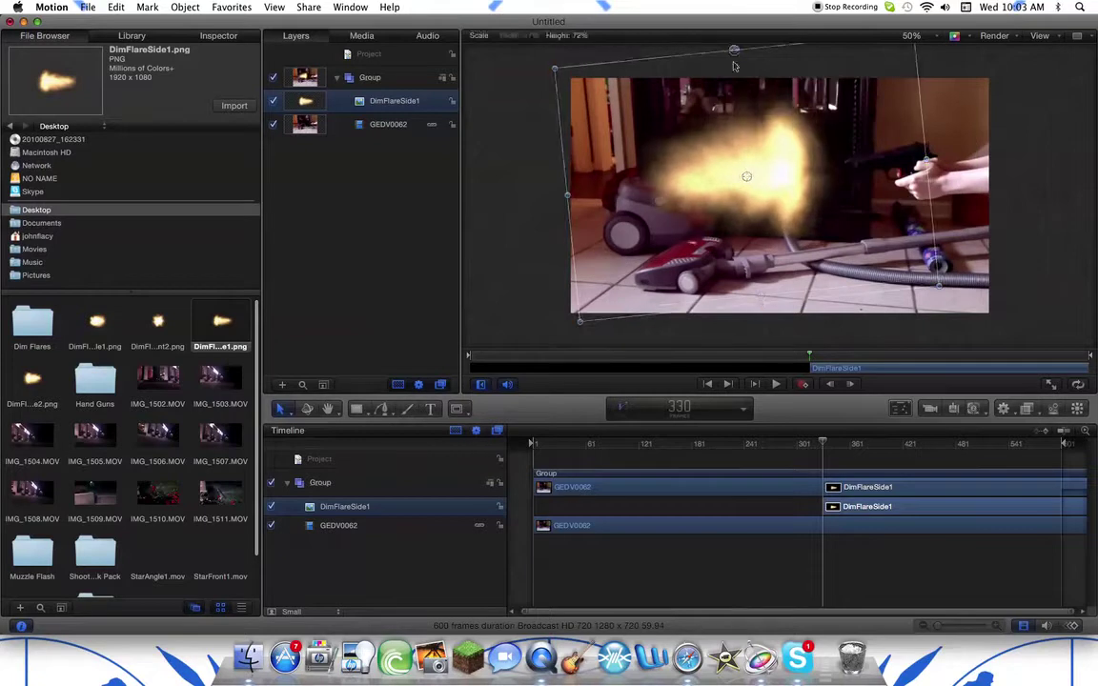
Scale the flare to about 68% height and 50% width and move it toward the muzzle.
left_click_drag(734, 51, 737, 98)
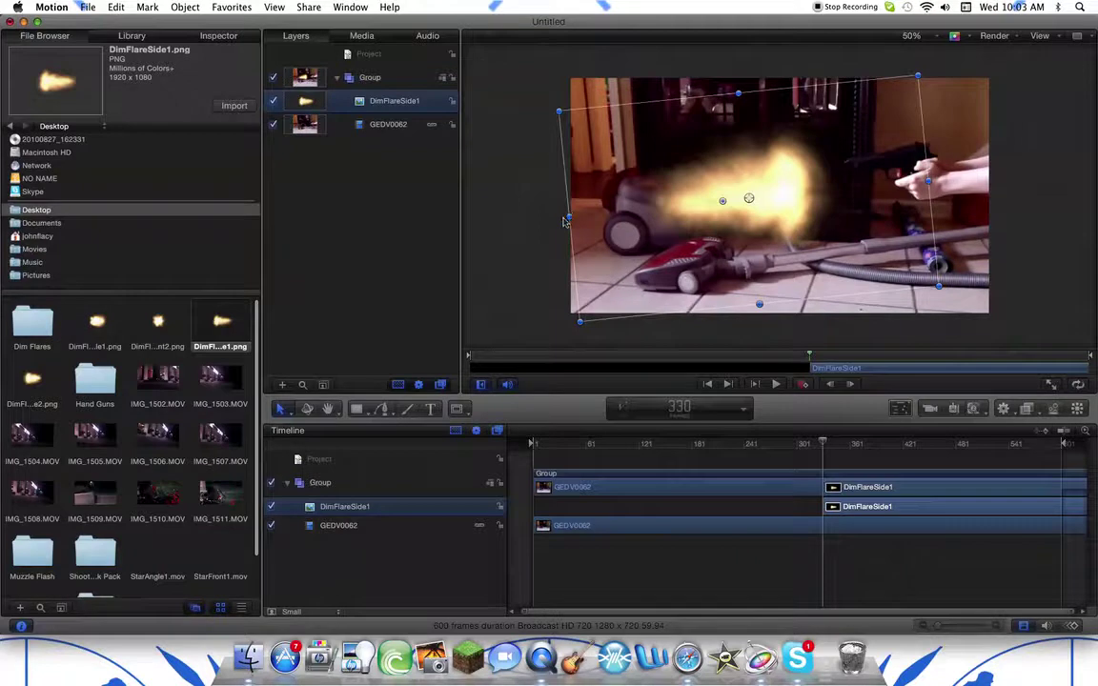
left_click_drag(566, 218, 607, 212)
left_click_drag(918, 79, 902, 99)
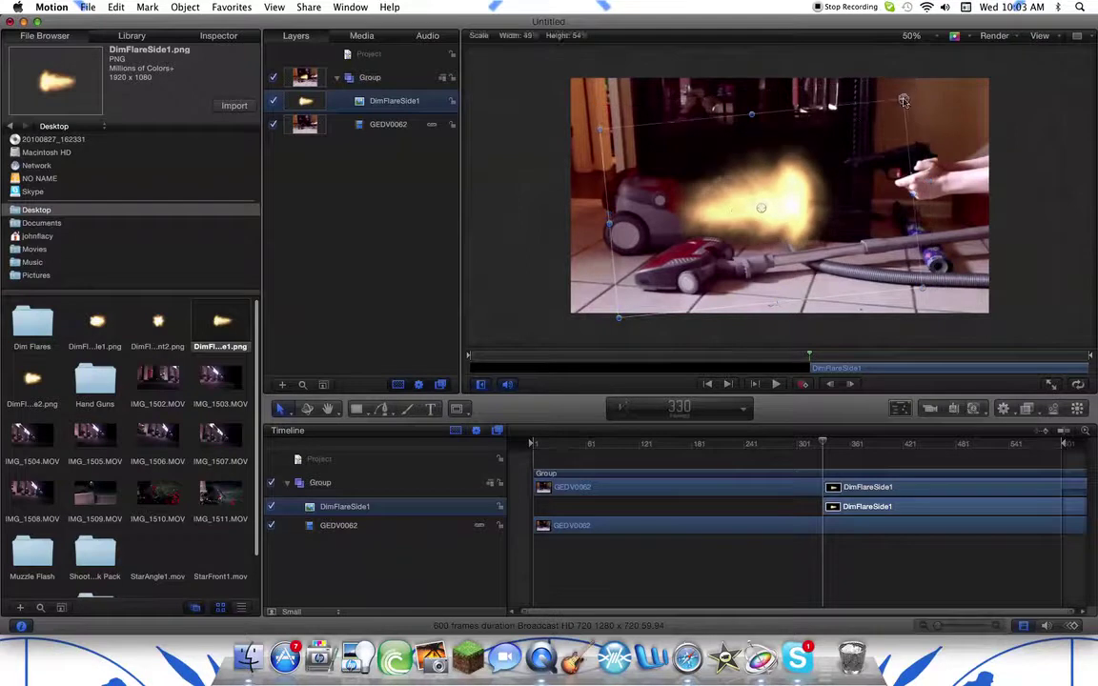
left_click_drag(817, 211, 834, 195)
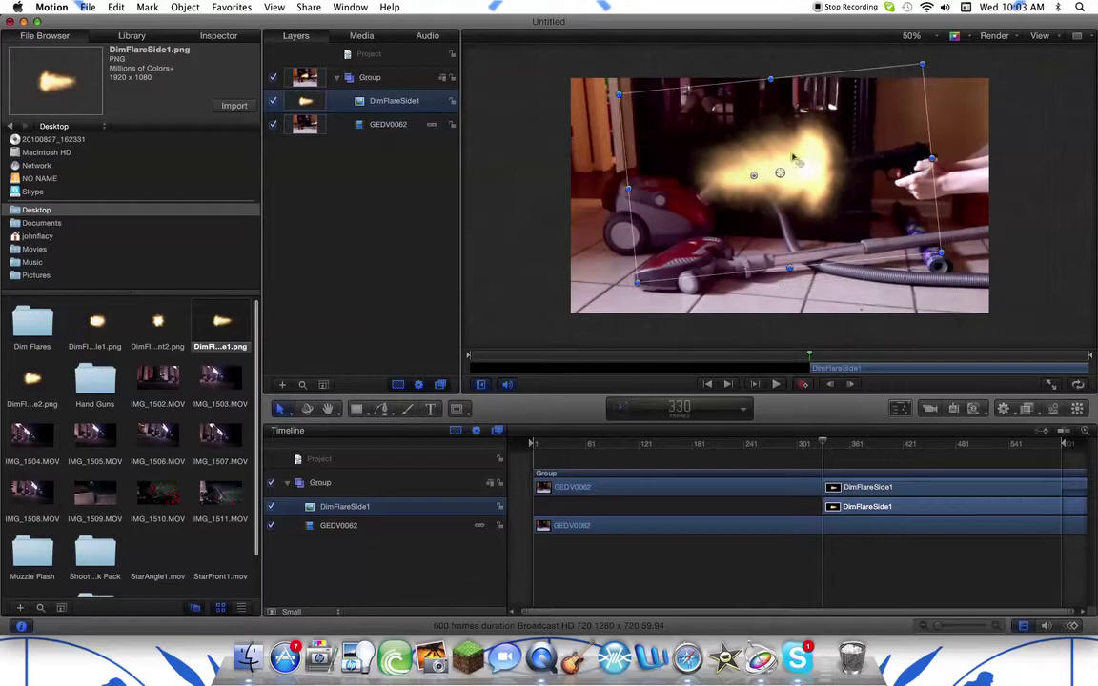
Rotate, squash and narrow the flare, nudging it onto the gun's muzzle.
left_click_drag(753, 177, 755, 180)
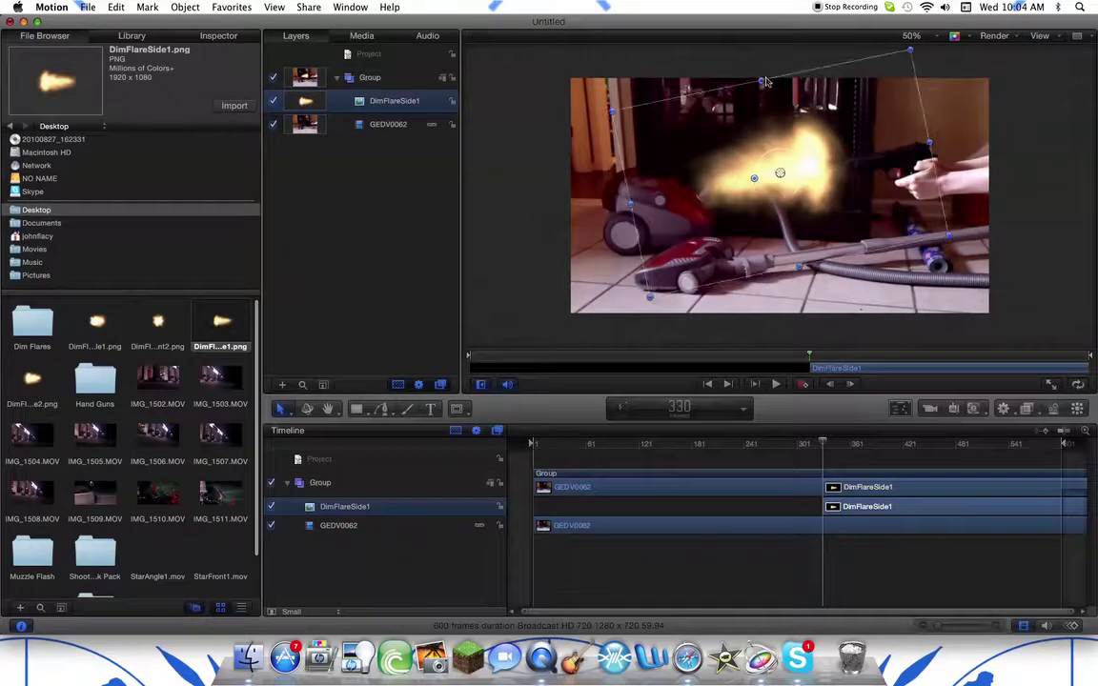
left_click_drag(761, 77, 765, 107)
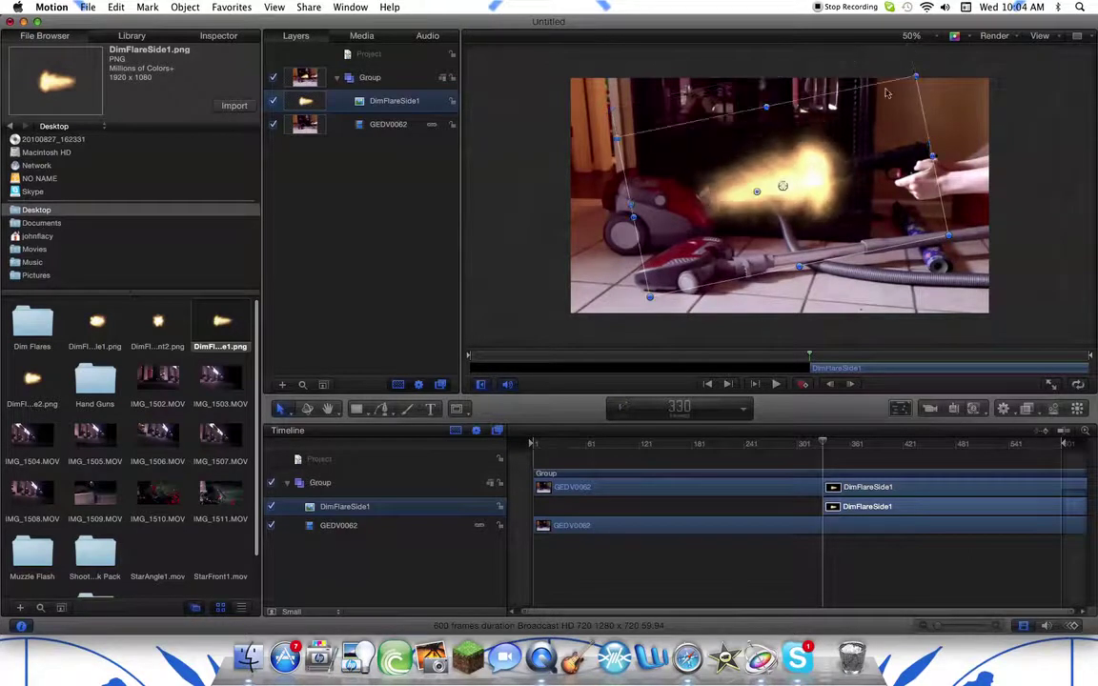
left_click_drag(821, 147, 845, 131)
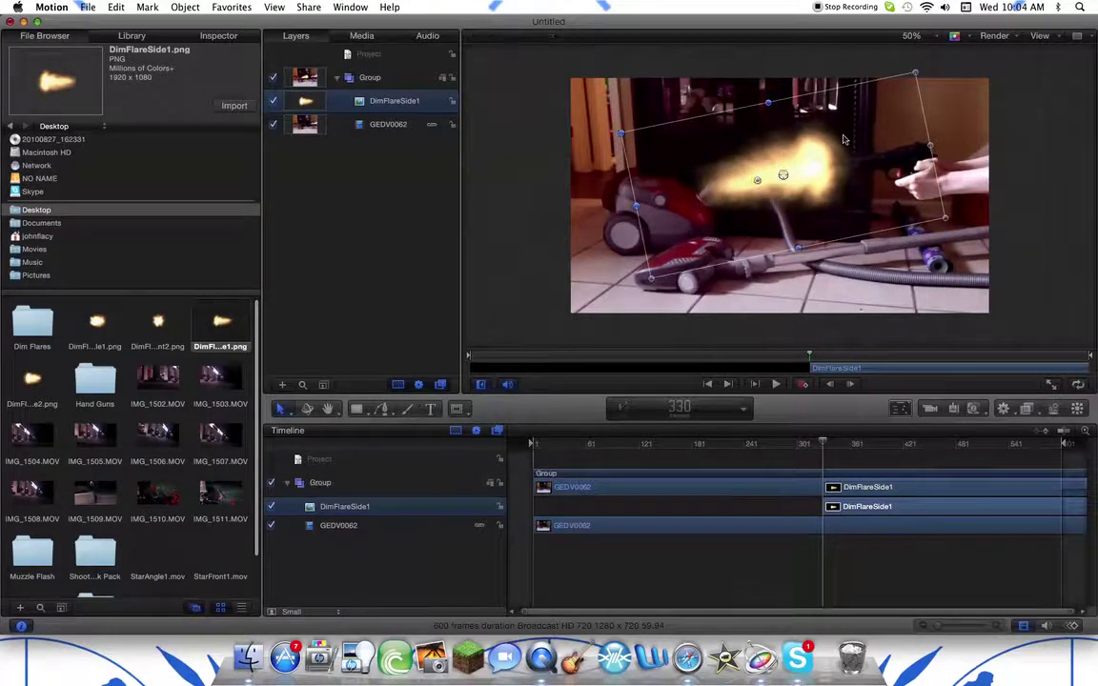
left_click_drag(636, 205, 664, 201)
mouse_move(780, 203)
left_mouse_down()
mouse_move(763, 209)
mouse_move(789, 203)
left_mouse_up()
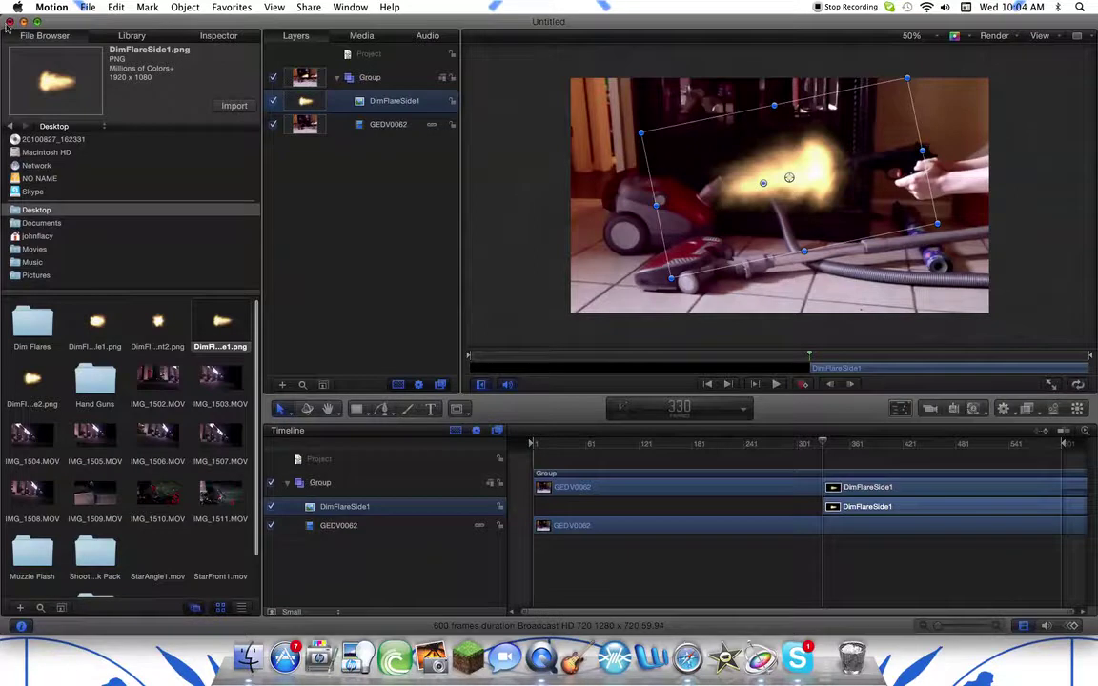
Show the flare layer's Properties in the Inspector with the Timing section expanded.
left_click(241, 36)
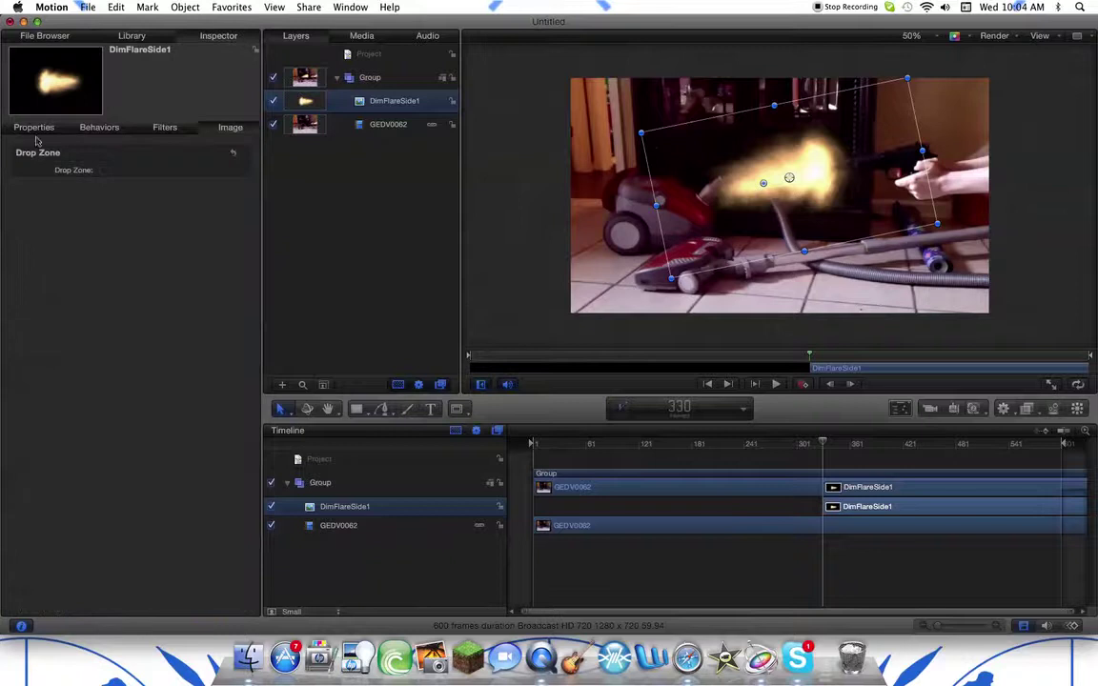
left_click(36, 126)
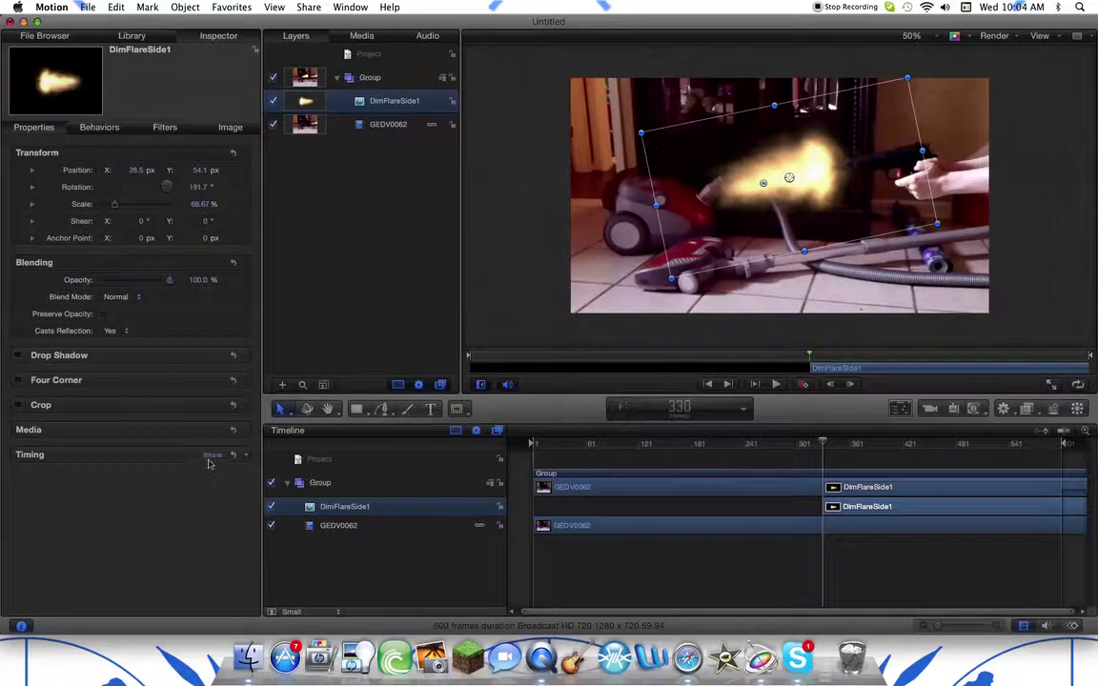
left_click(212, 456)
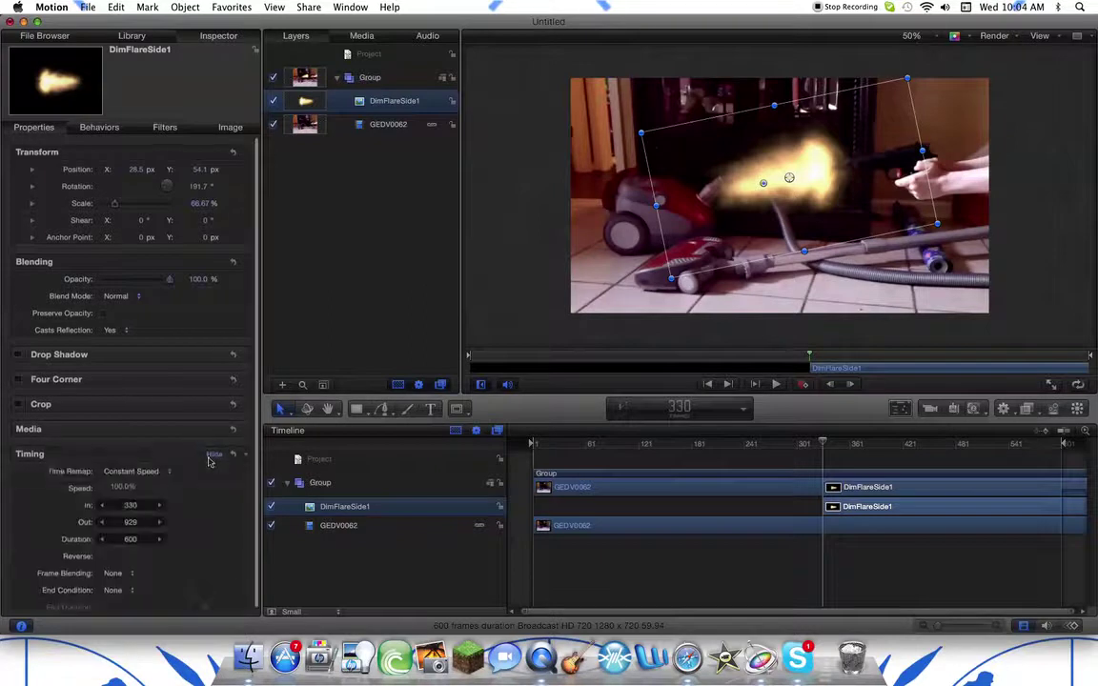
Decrease the flare's Timing Duration to 29 frames, so it runs from frame 330 to 358.
left_click(102, 534)
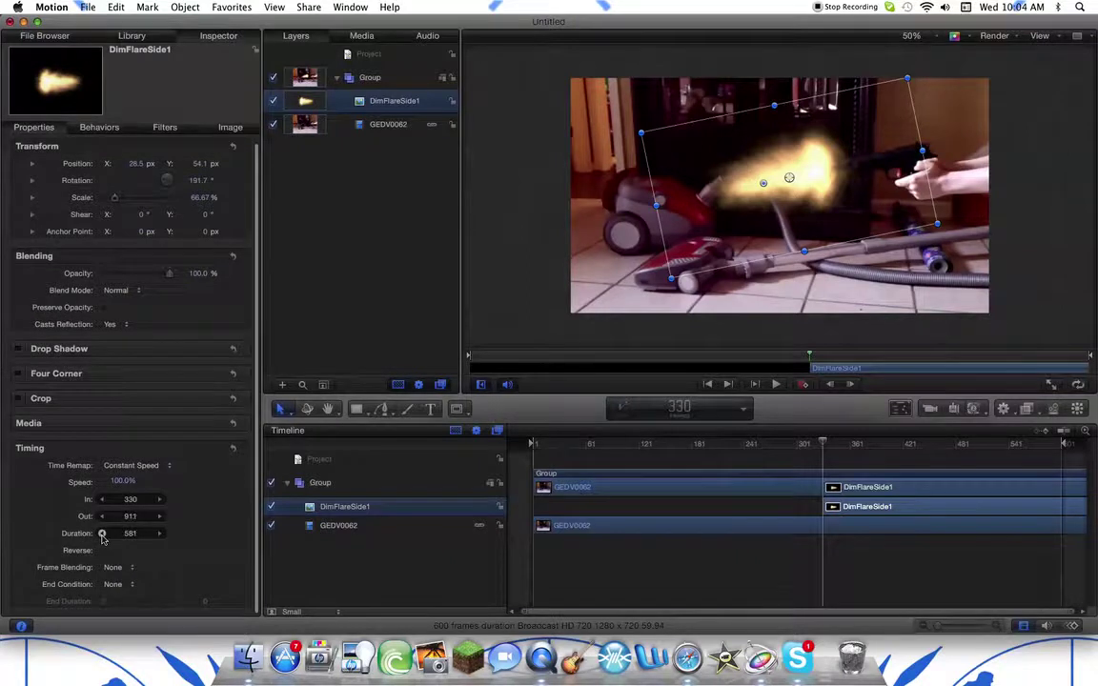
left_click(102, 534)
left_click(102, 535)
left_click(102, 534)
left_click(102, 534)
left_click(102, 535)
left_click_drag(102, 535, 102, 537)
left_click_drag(102, 541, 102, 540)
left_click_drag(102, 539, 102, 538)
left_click(102, 535)
left_click_drag(102, 535, 102, 535)
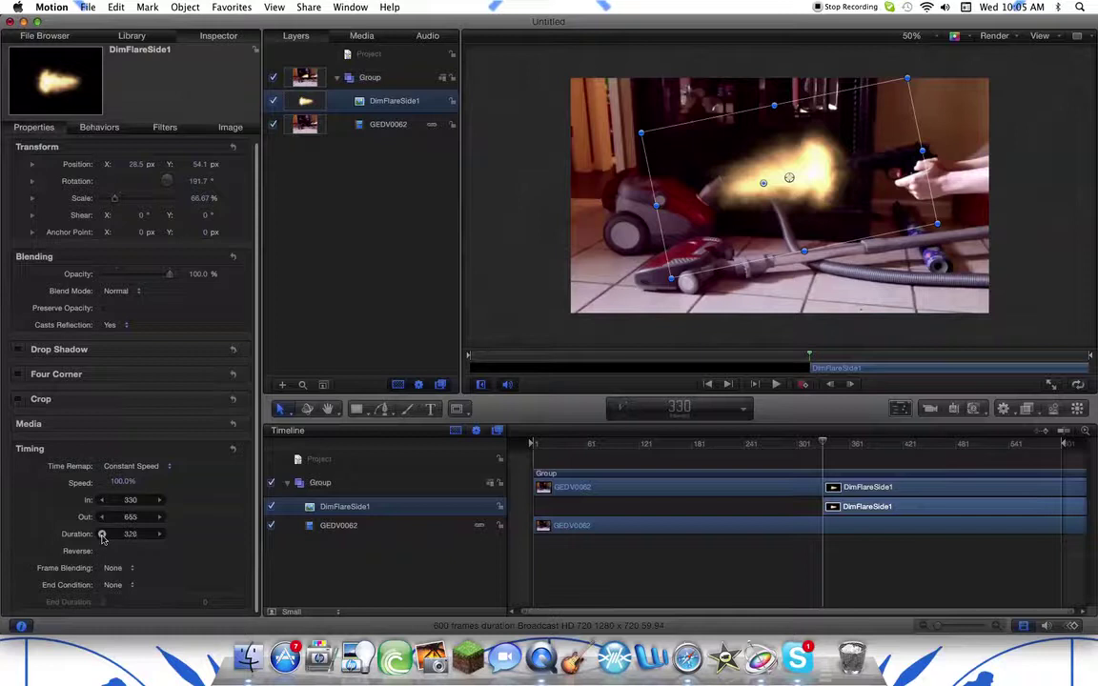
left_click_drag(102, 536, 102, 535)
left_click_drag(102, 537, 78, 542)
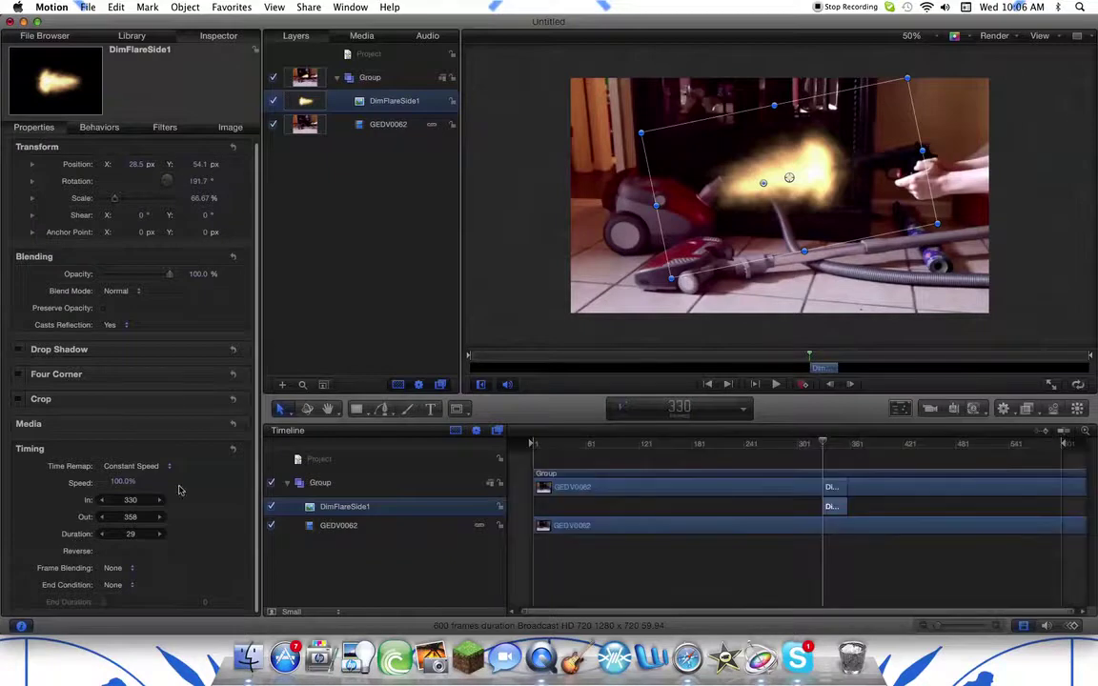
Play past the trigger pull to check the flare vanishes, stop at frame 484, and return to the Desktop files.
left_click(779, 385)
left_click(778, 385)
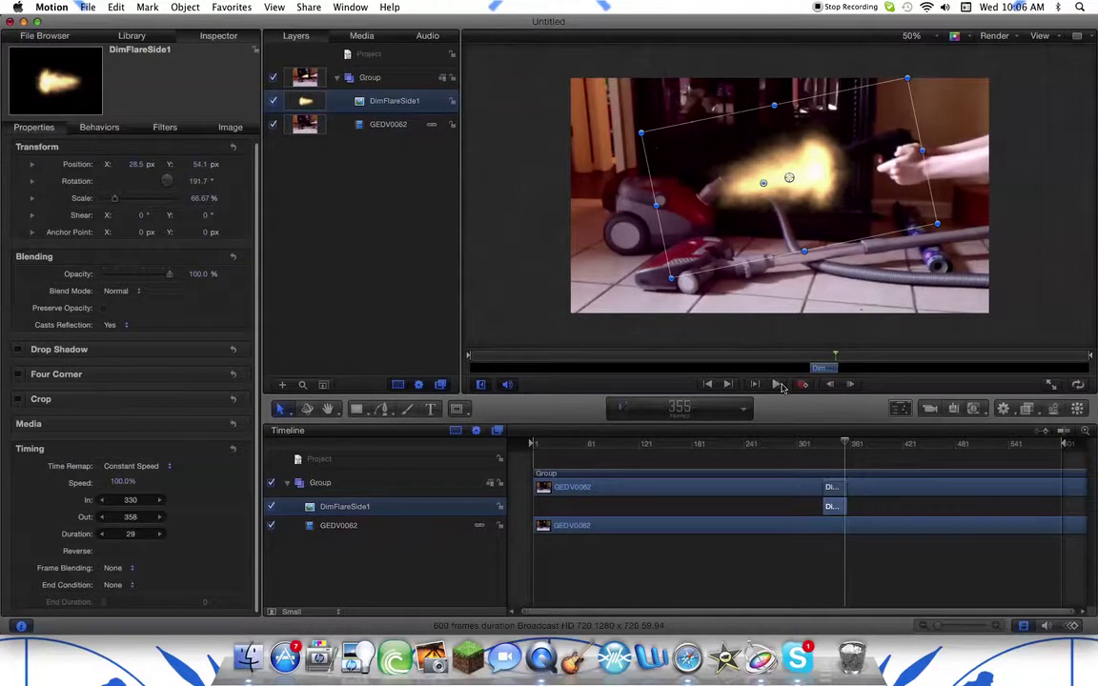
left_click(779, 385)
left_click(779, 385)
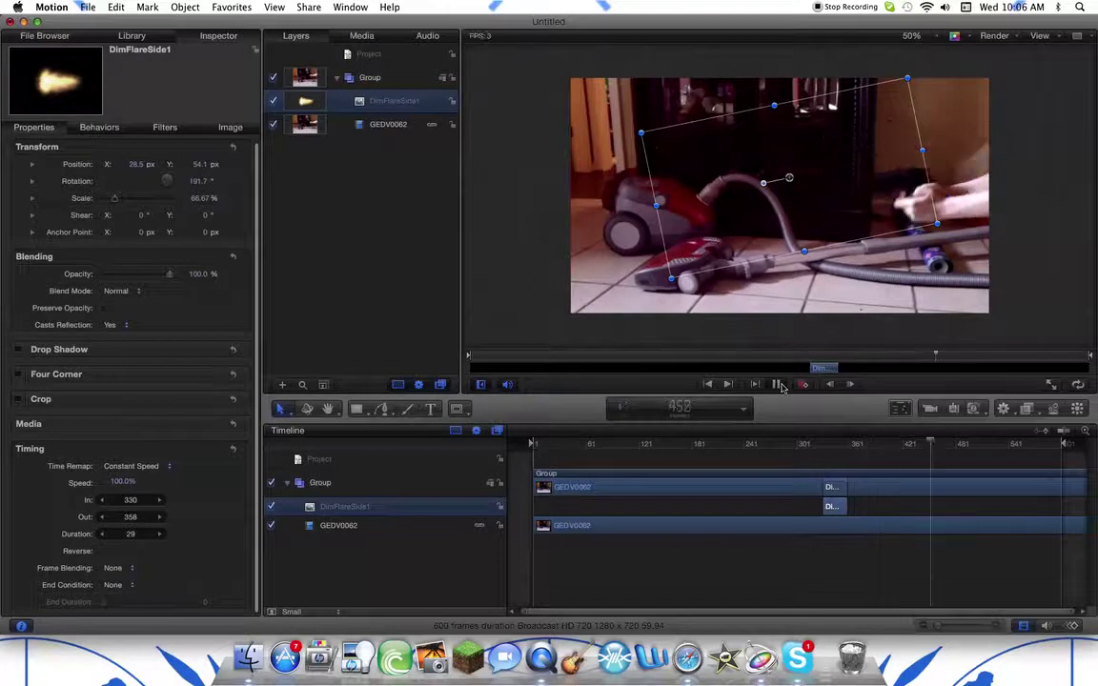
left_click(778, 385)
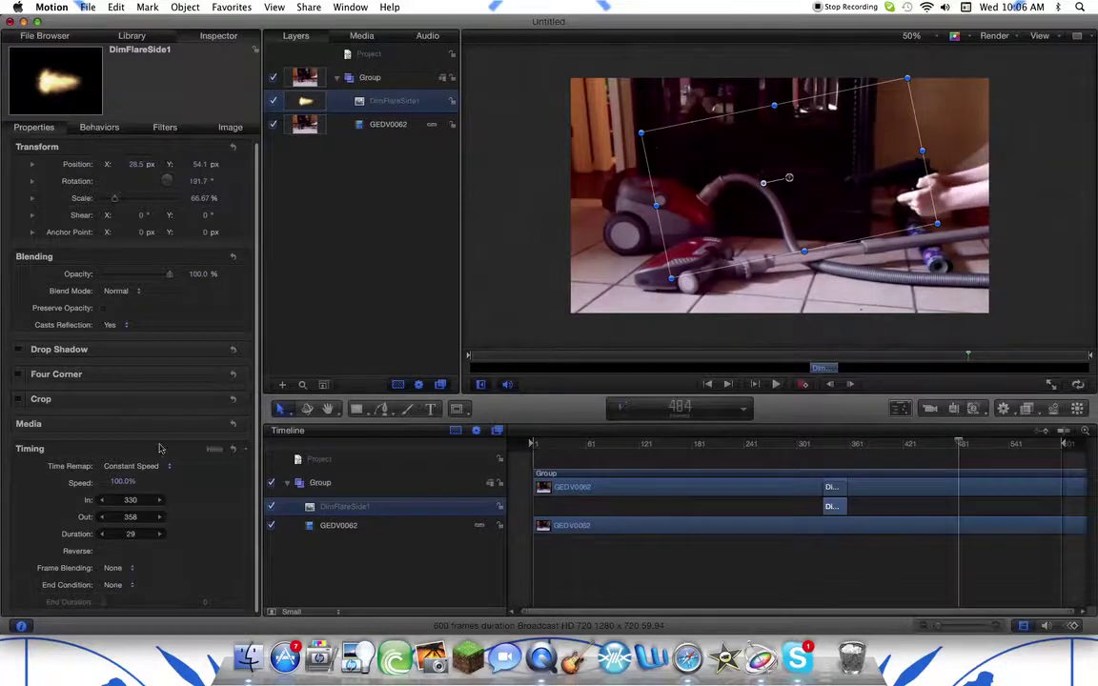
left_click(52, 37)
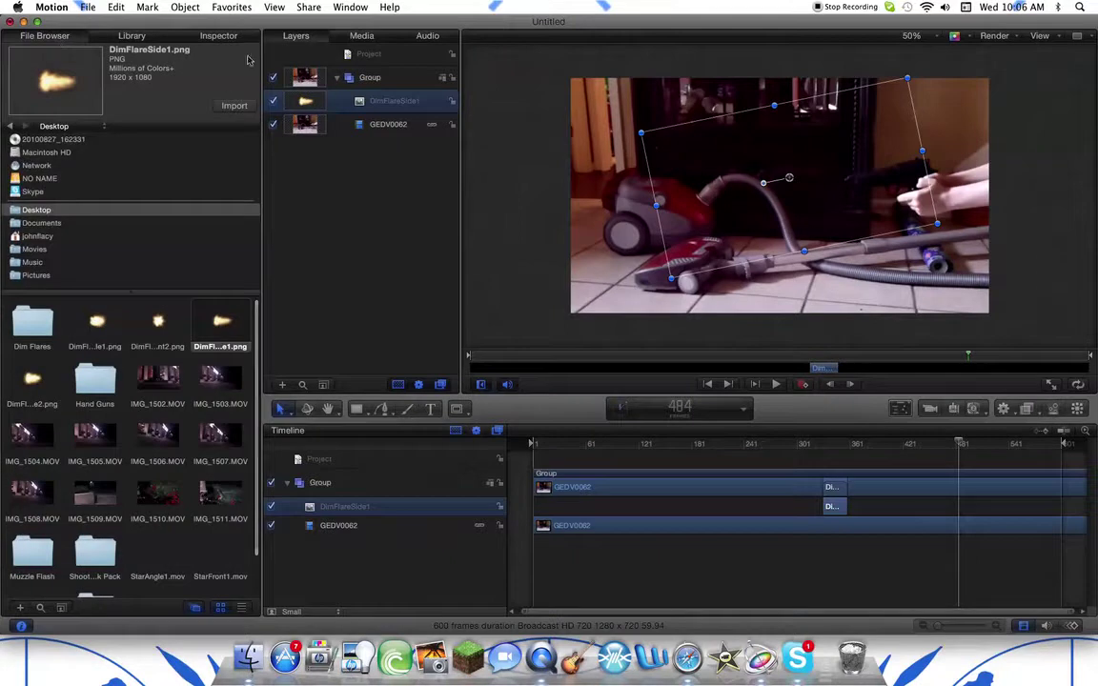
Import DimFlareSide1.png again at frame 484 and rotate it to point left.
left_click(244, 109)
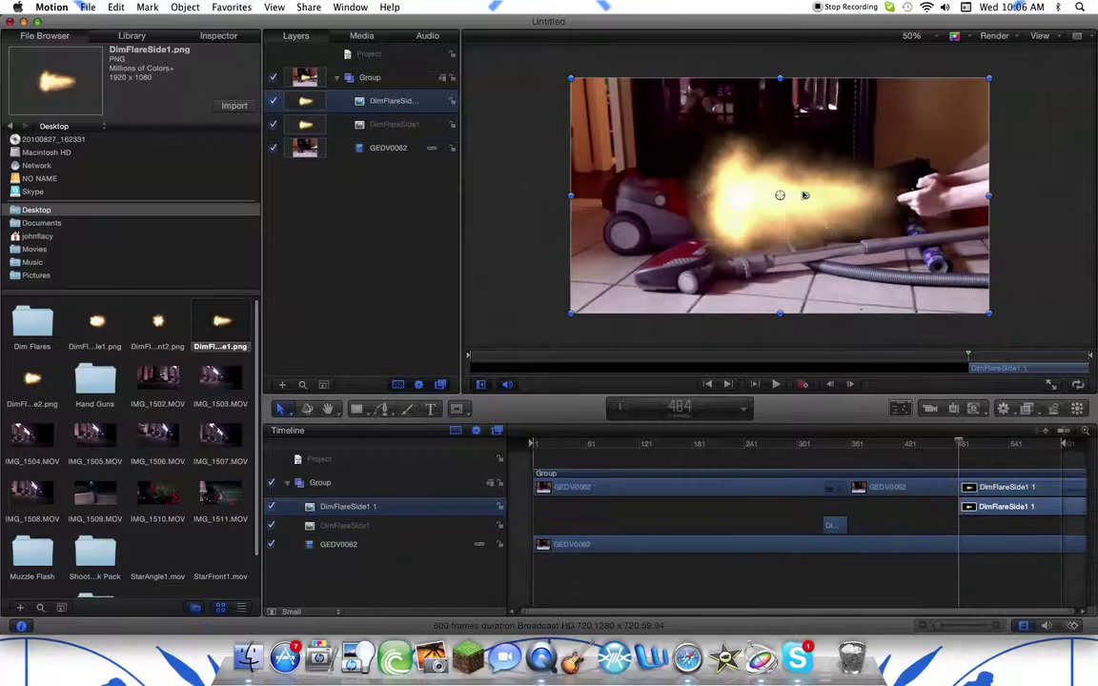
left_click_drag(805, 196, 669, 215)
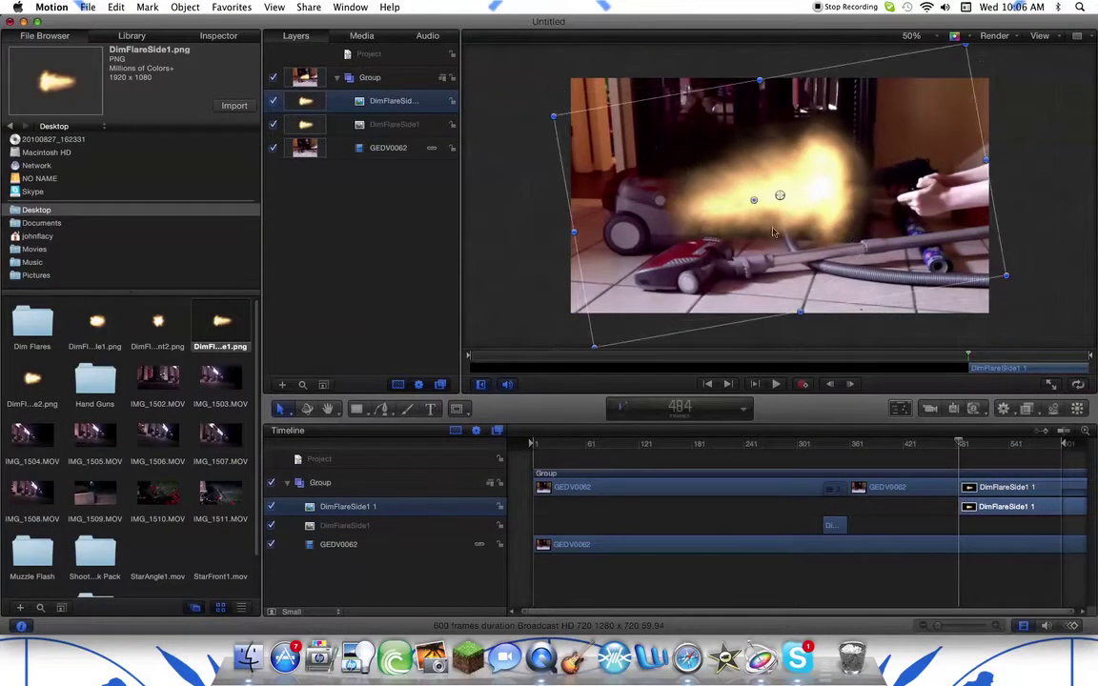
left_click_drag(805, 192, 783, 187)
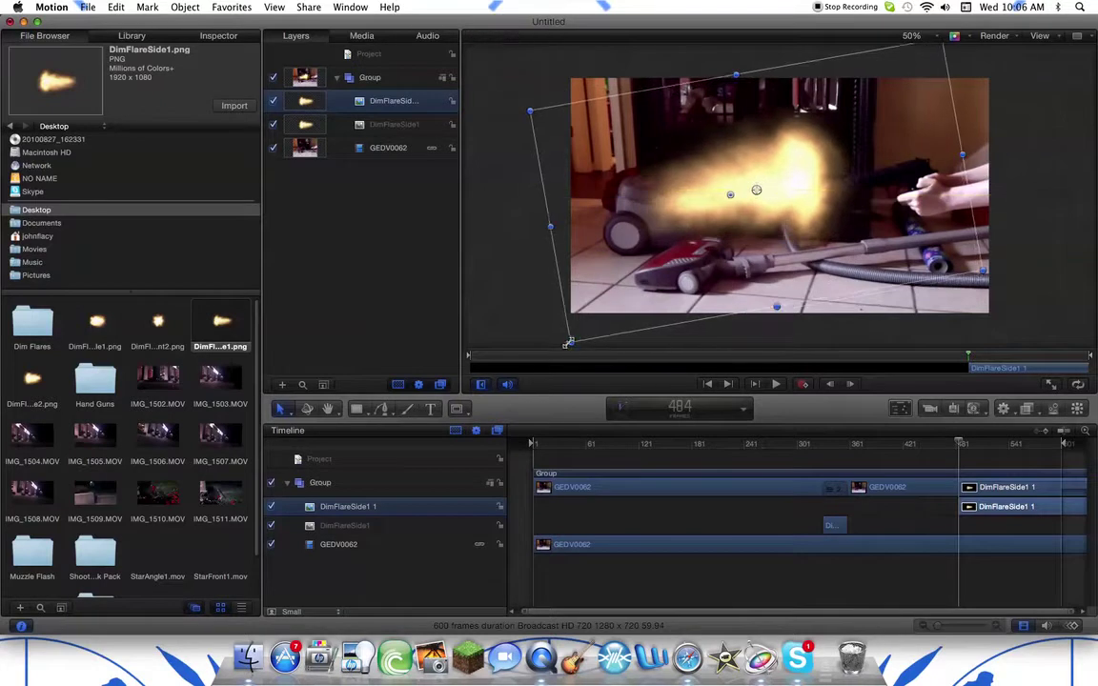
Scale the new flare to about 48% and position it at the gun's muzzle.
left_click_drag(570, 342, 621, 286)
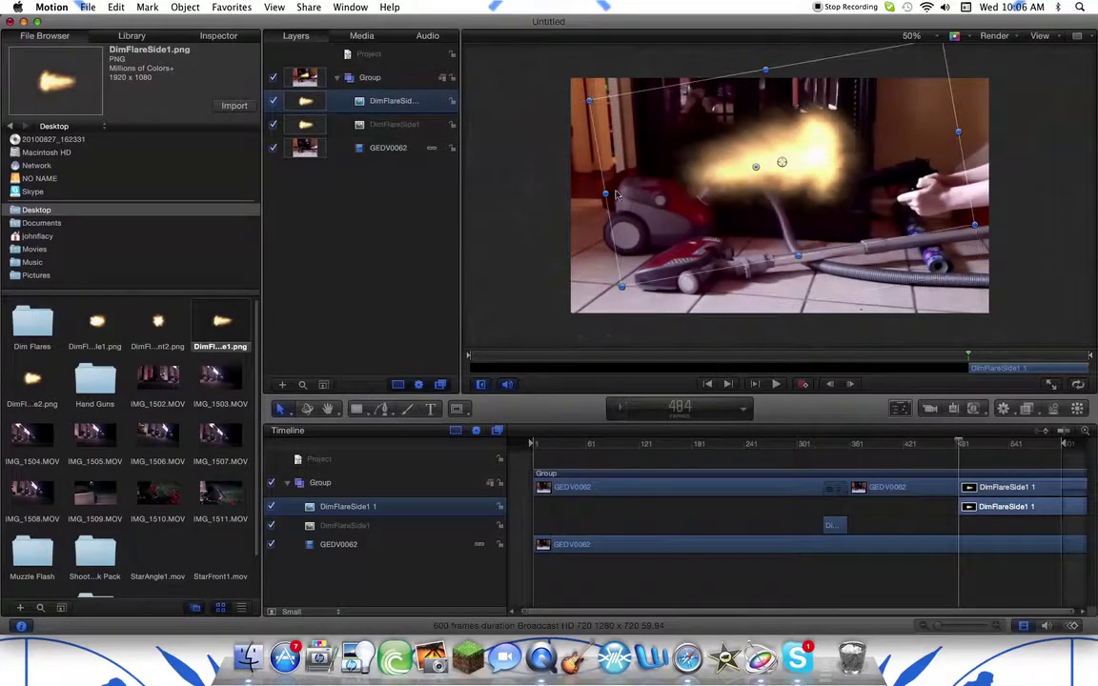
left_click_drag(604, 192, 738, 241)
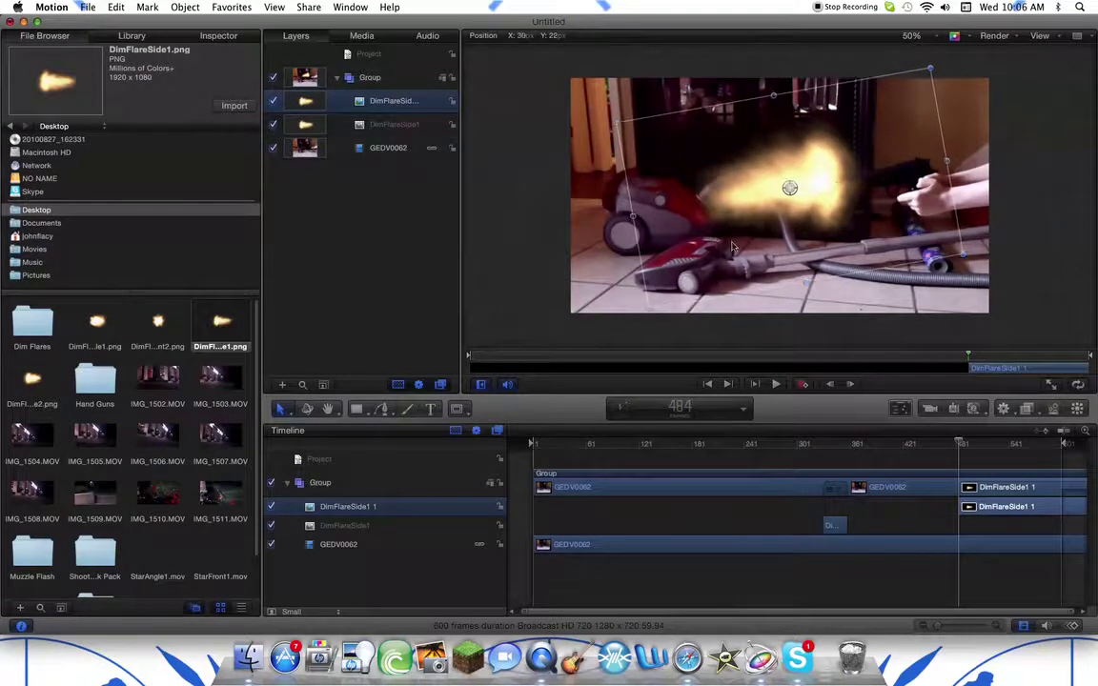
left_click_drag(931, 72, 904, 99)
left_click_drag(819, 204, 834, 183)
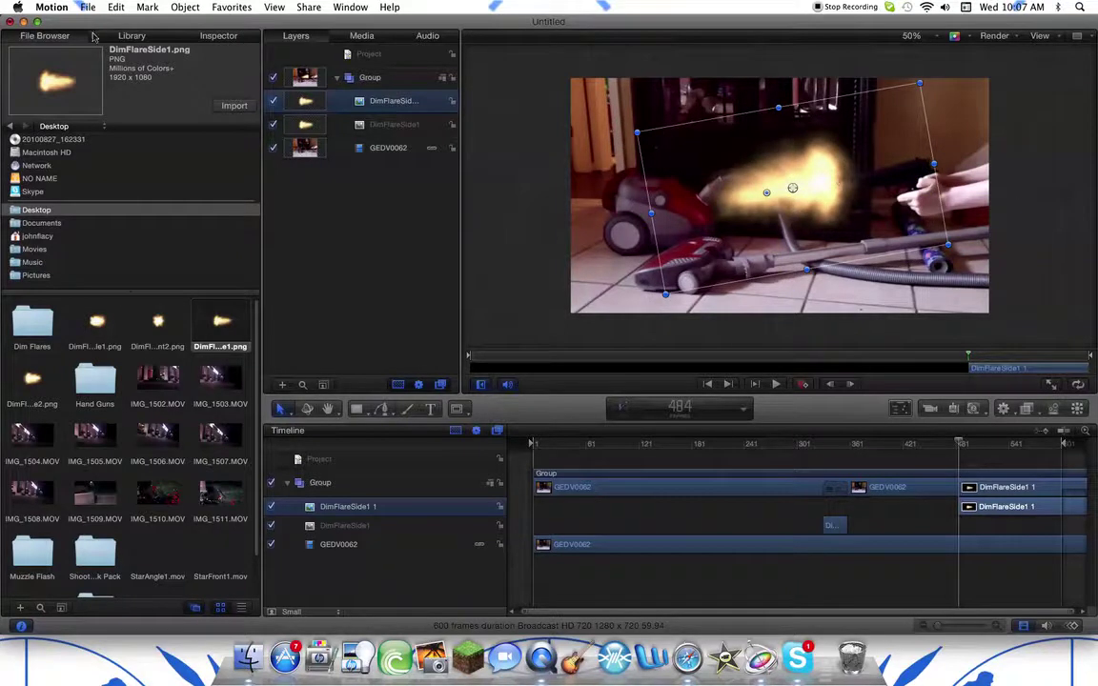
Set the second flare's Timing Duration to 30 frames, so it ends at frame 513.
left_click(218, 35)
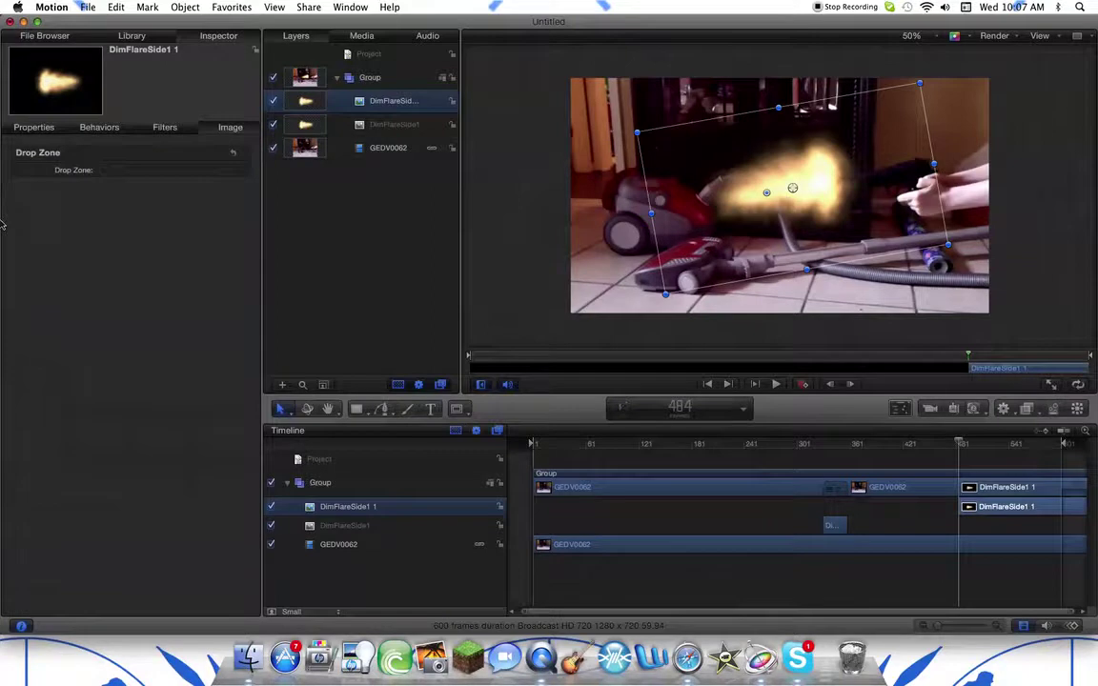
left_click(36, 127)
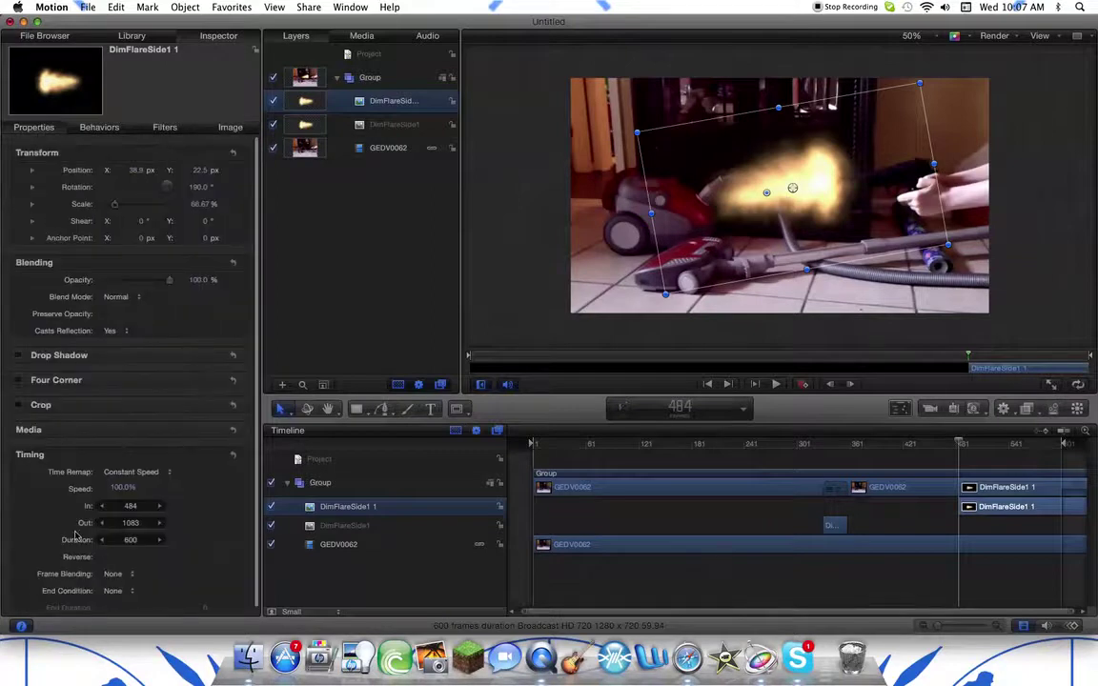
left_click(160, 541)
left_click(160, 540)
left_click(133, 540)
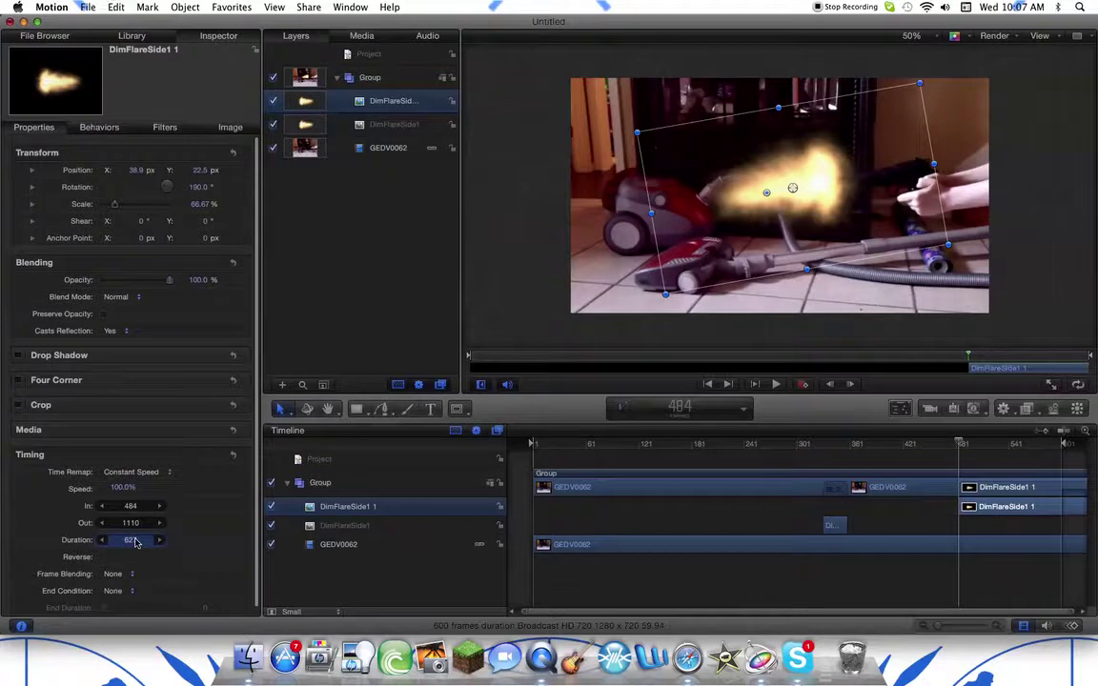
type("30")
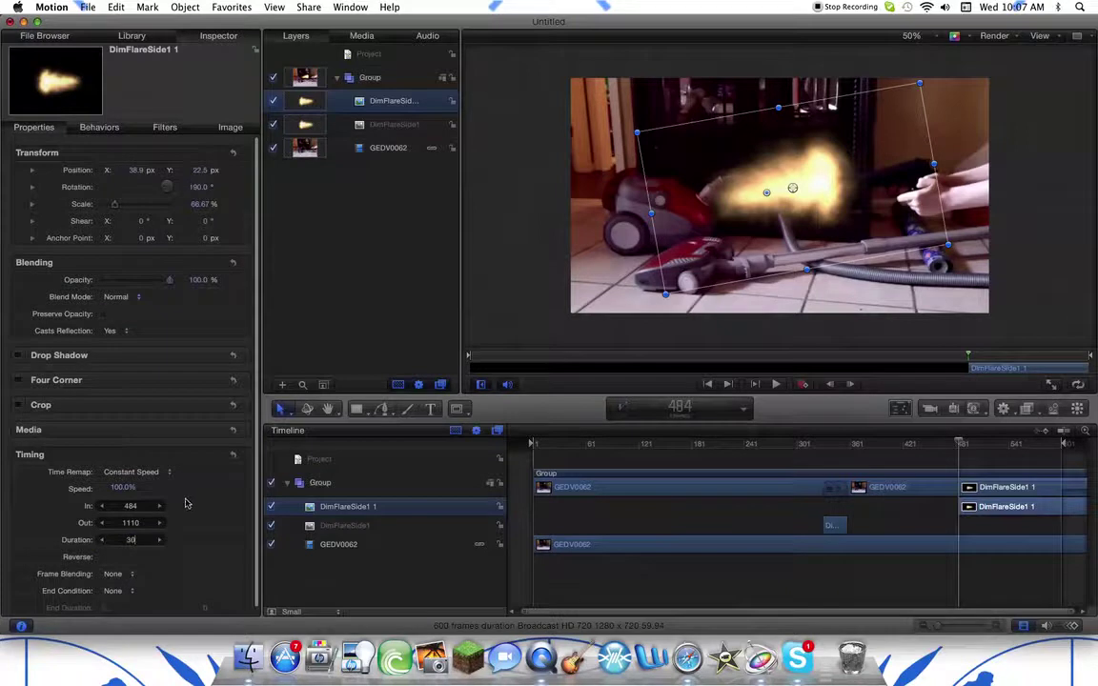
key("Return")
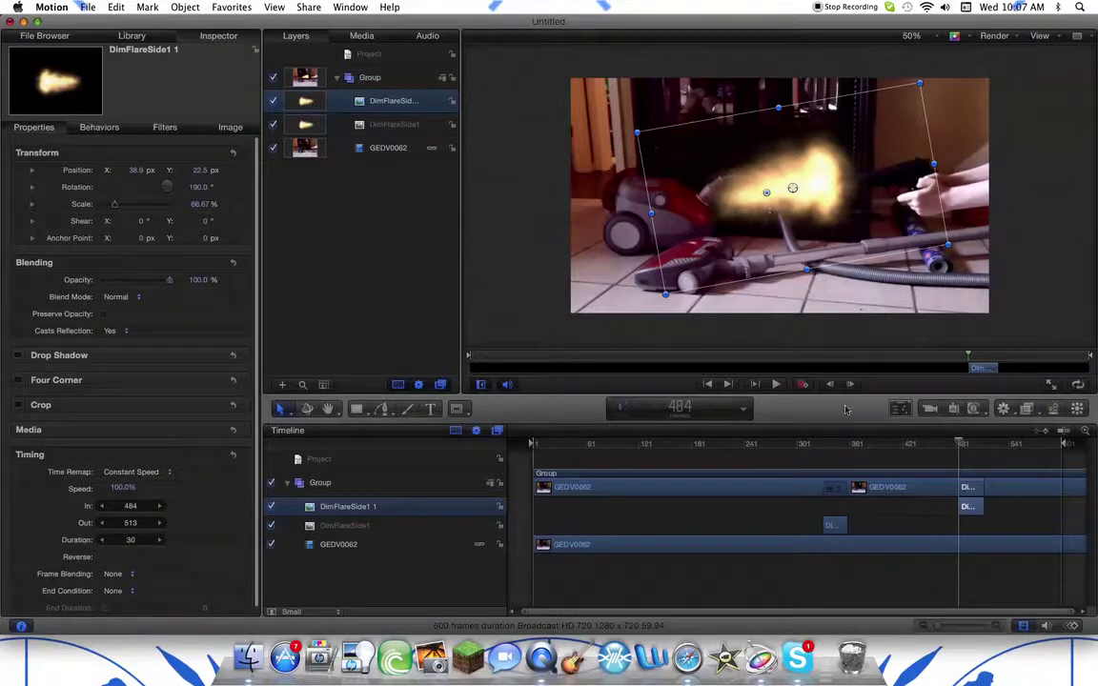
Play the clip back from the start and pause at frame 365, just past the first flash.
left_click(777, 386)
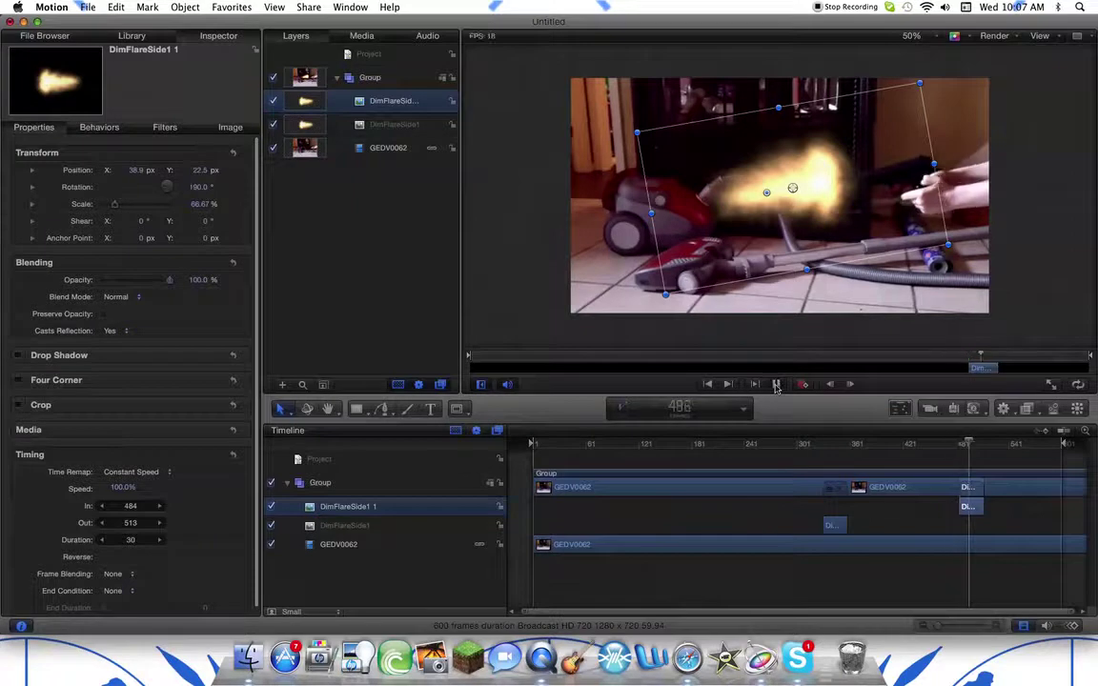
left_click(777, 386)
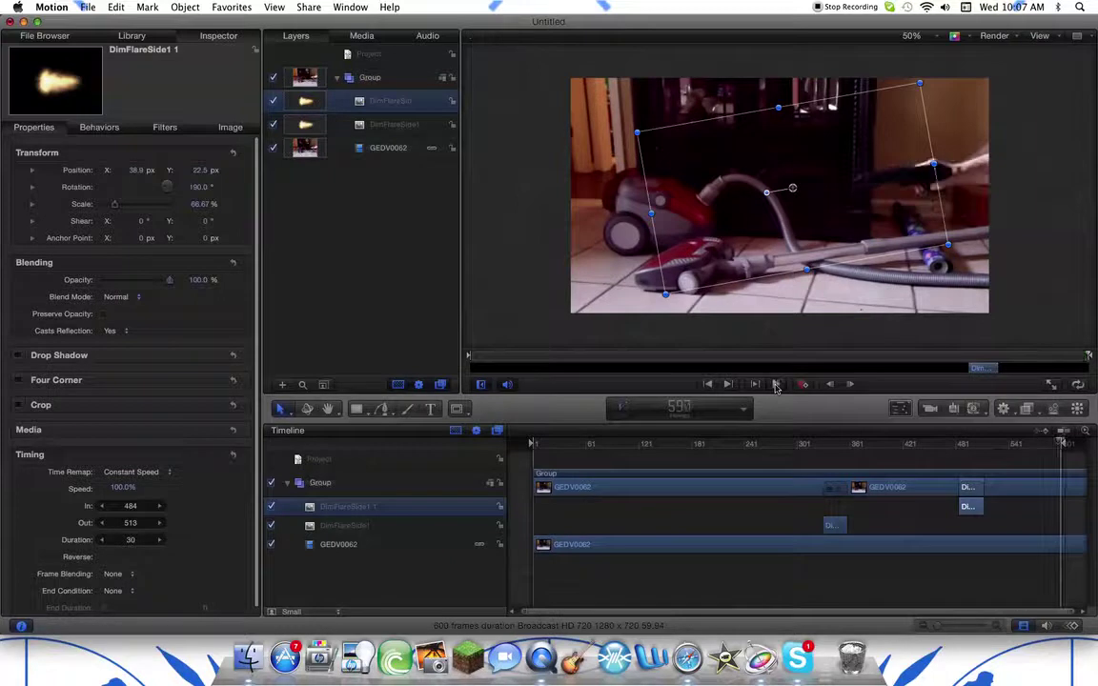
left_click(777, 386)
left_click(727, 385)
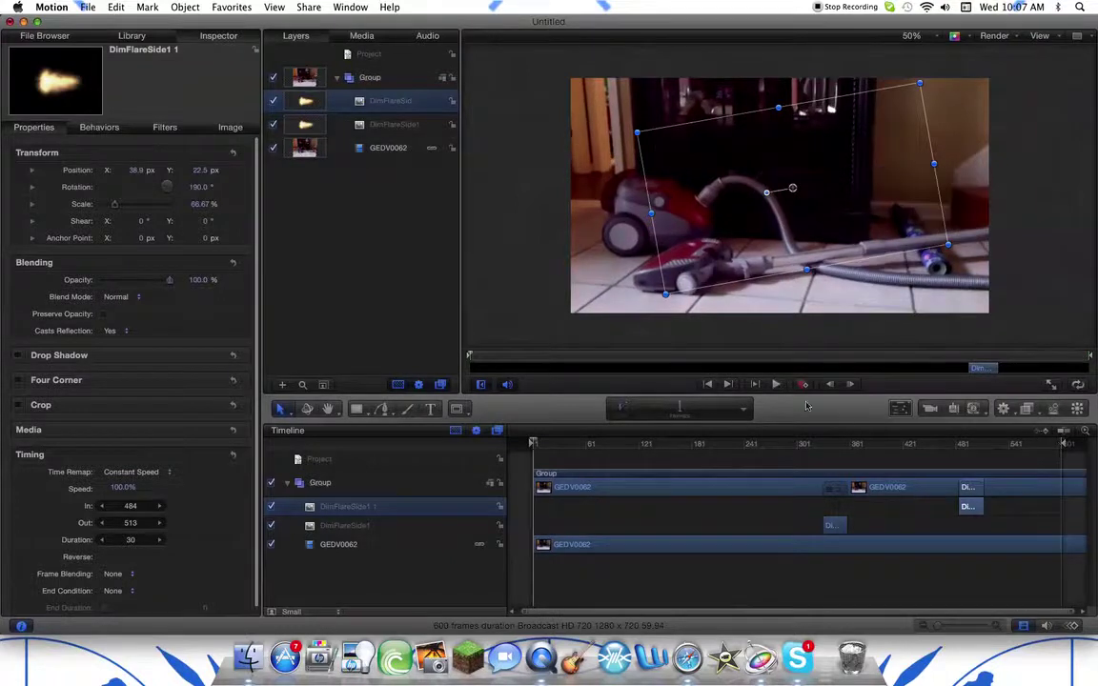
left_click(778, 385)
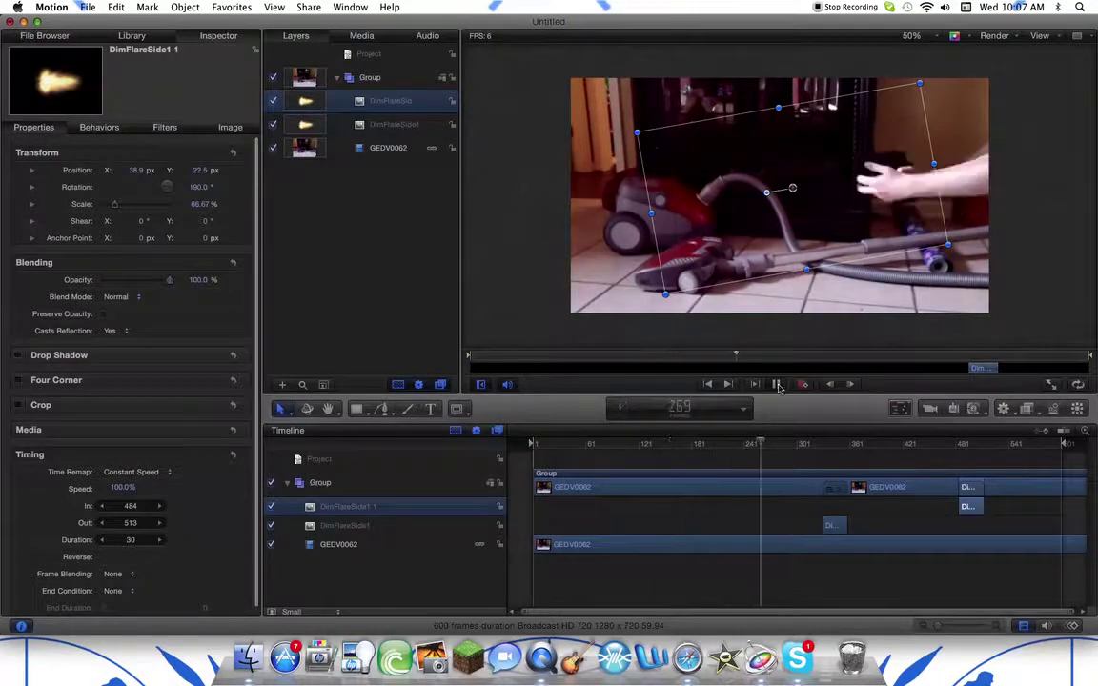
left_click(778, 385)
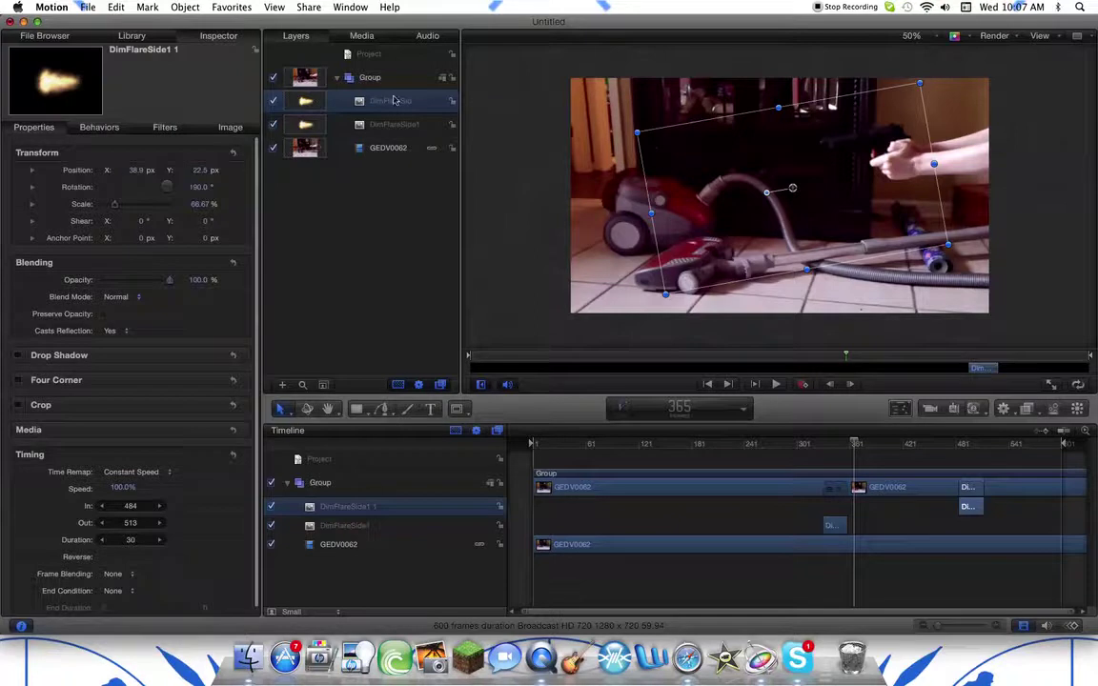
Cut the earlier DimFlareSide1 clip (frames 330–358) from the Timeline, then preview to frame 516.
right_click(770, 215)
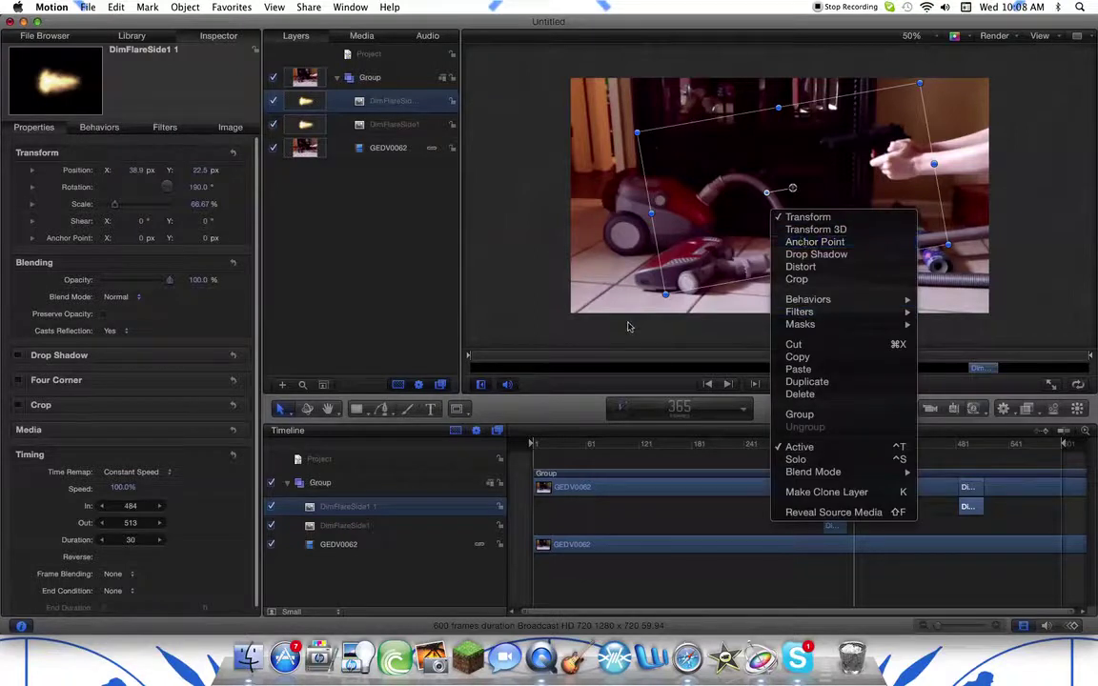
left_click(627, 327)
right_click(837, 529)
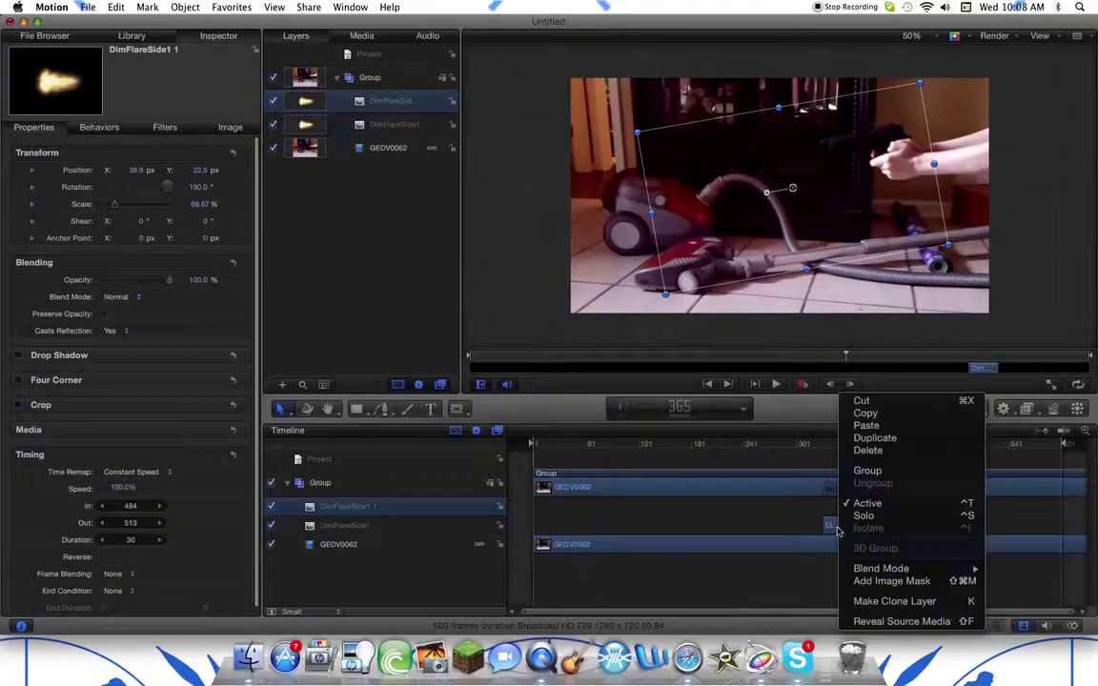
left_click(858, 402)
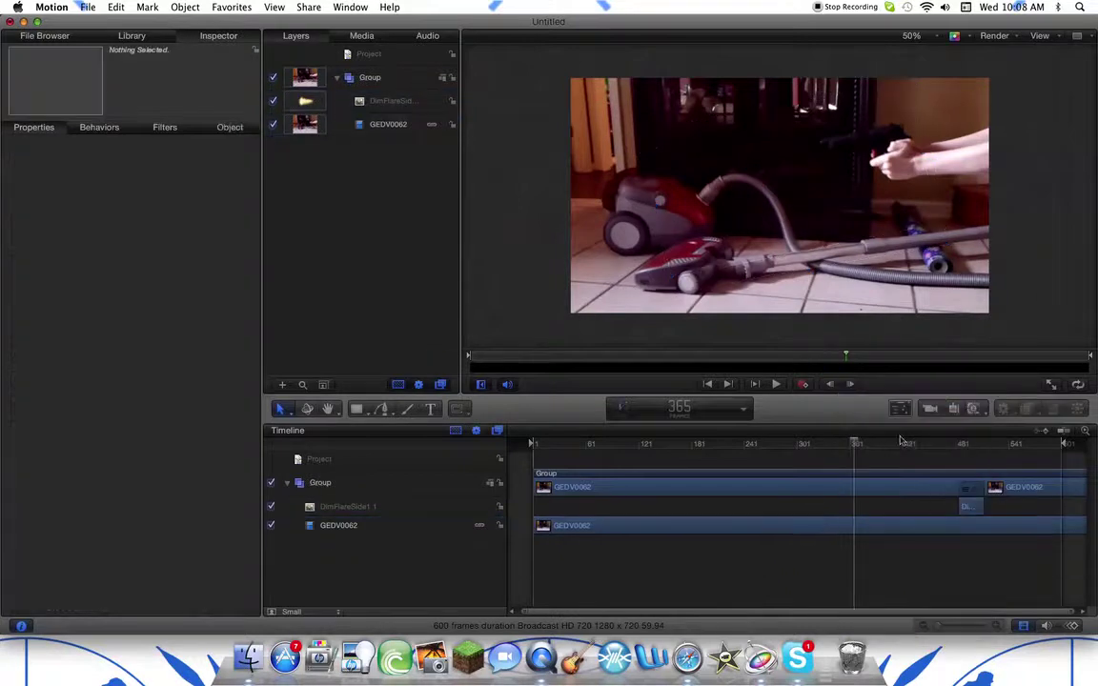
left_click(777, 386)
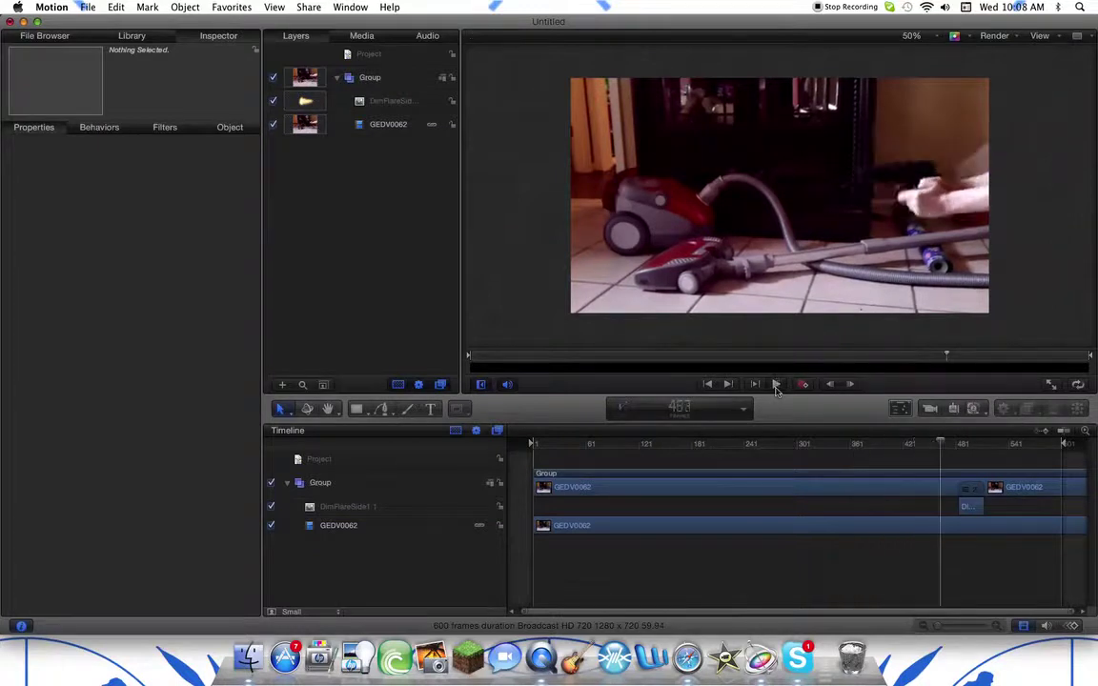
left_click(777, 386)
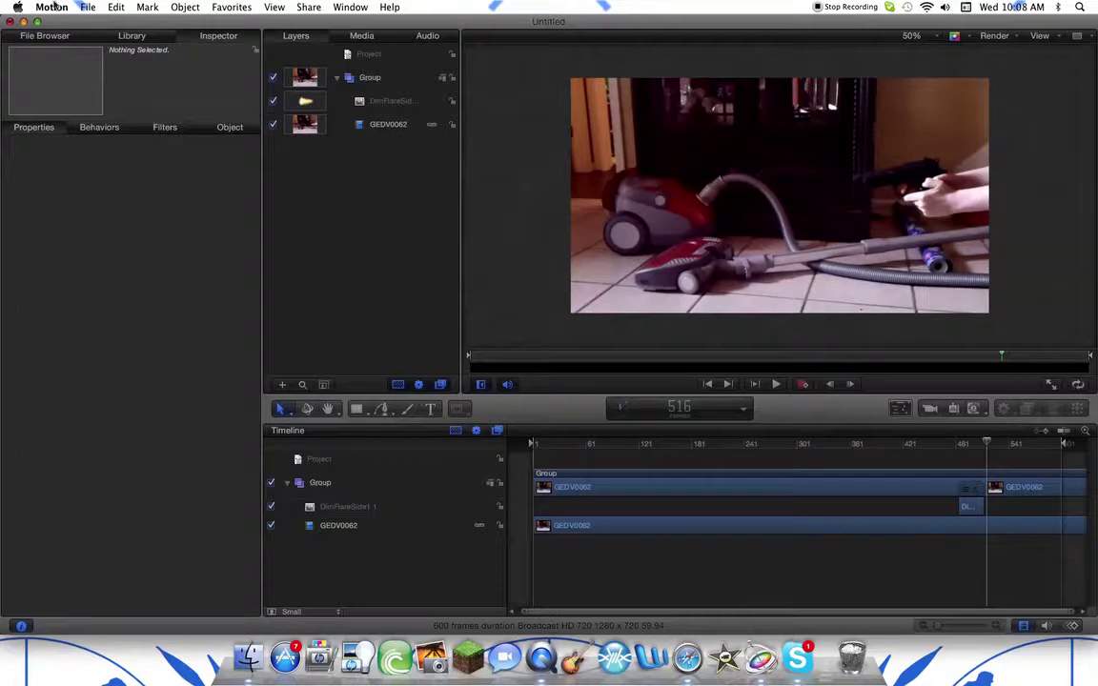
In the Movies folder, select the FAL.wav gunshot sound (16-bit mono, 22.05 kHz).
left_click(70, 36)
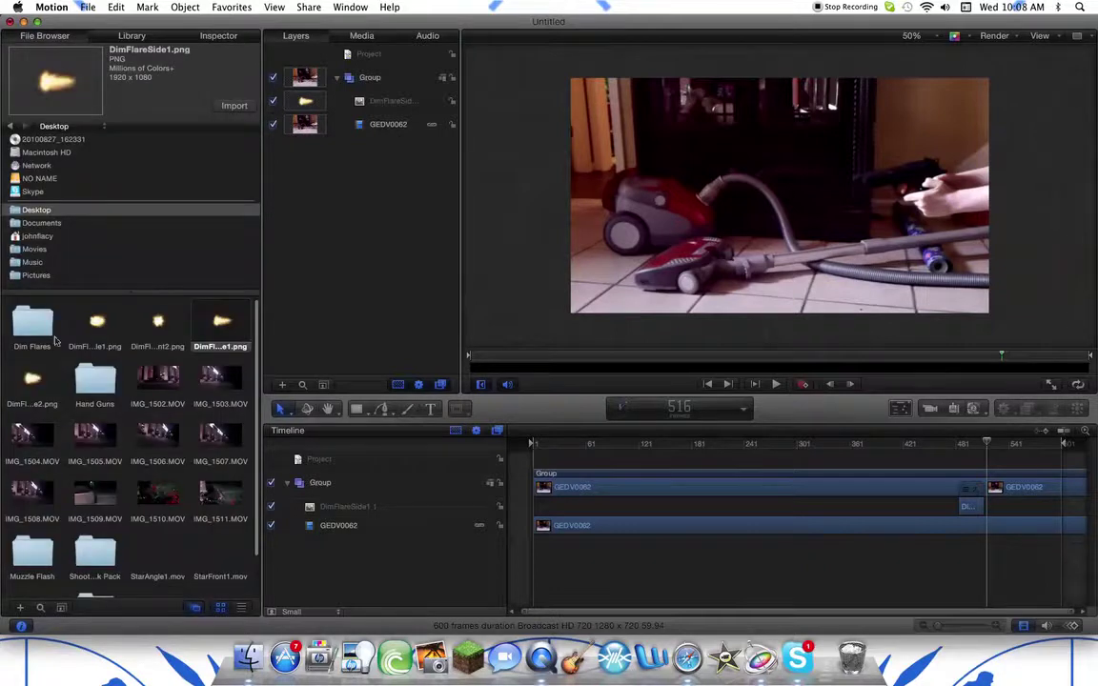
left_click(56, 251)
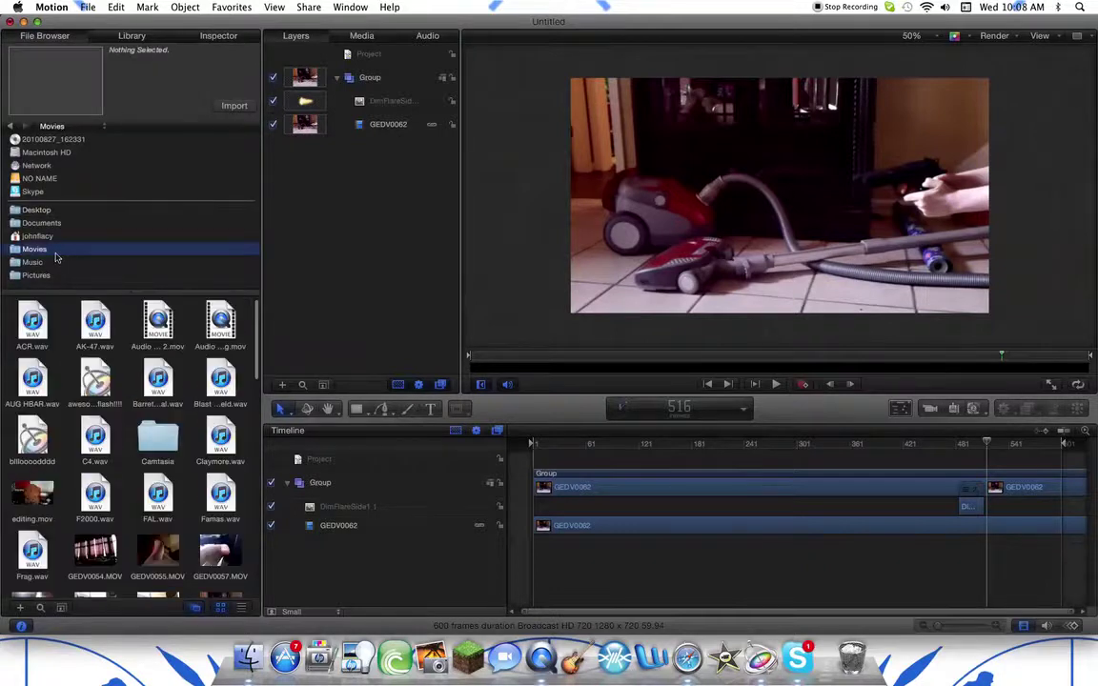
scroll(157, 381, "down", 3)
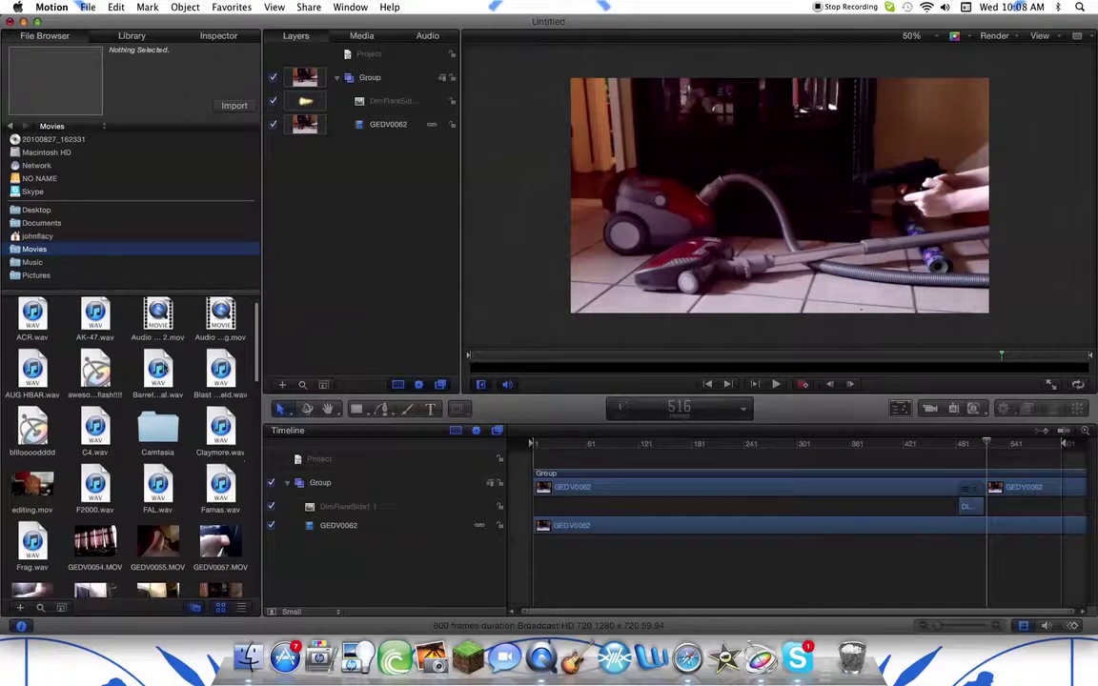
scroll(185, 395, "down", 1)
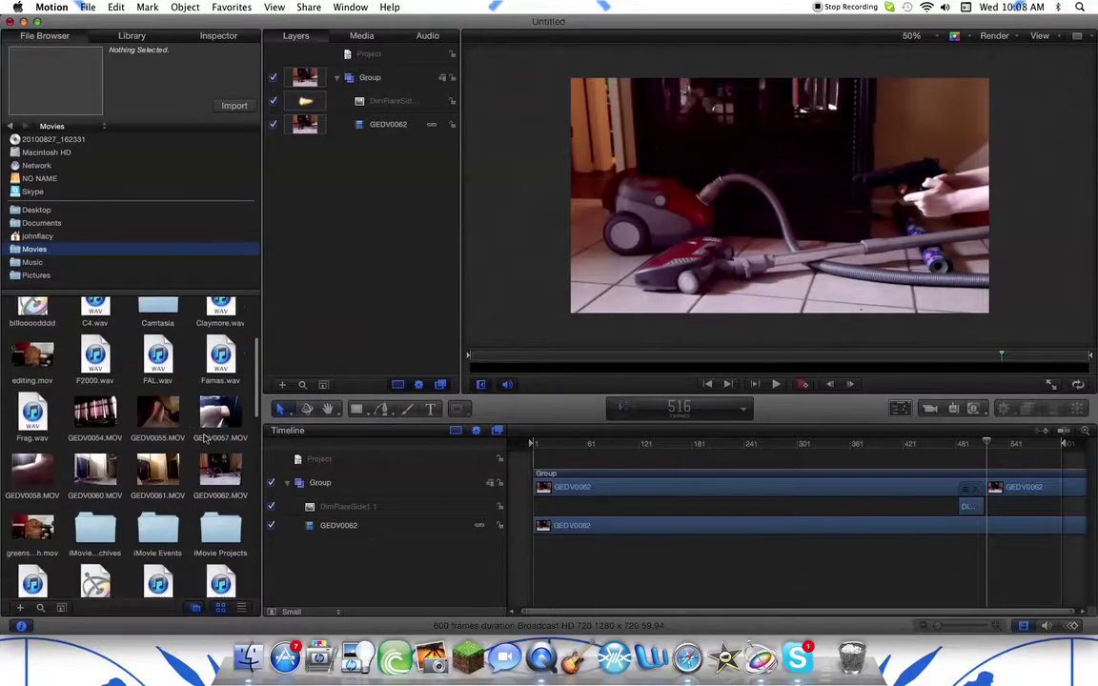
left_click(159, 336)
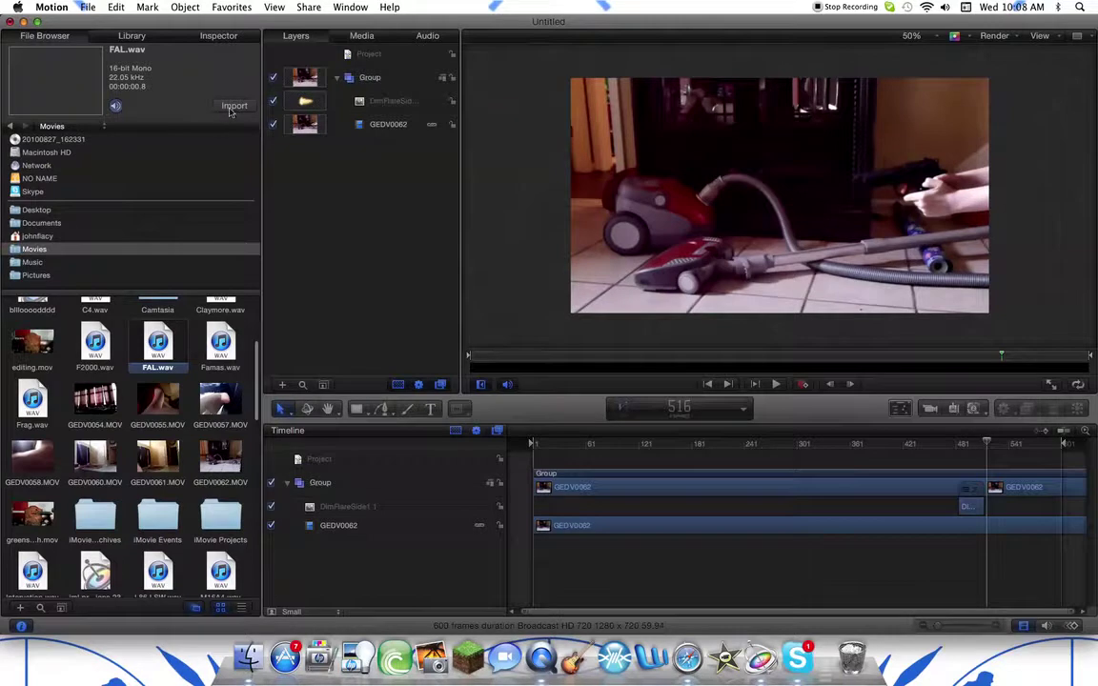
scroll(180, 336, "down", 3)
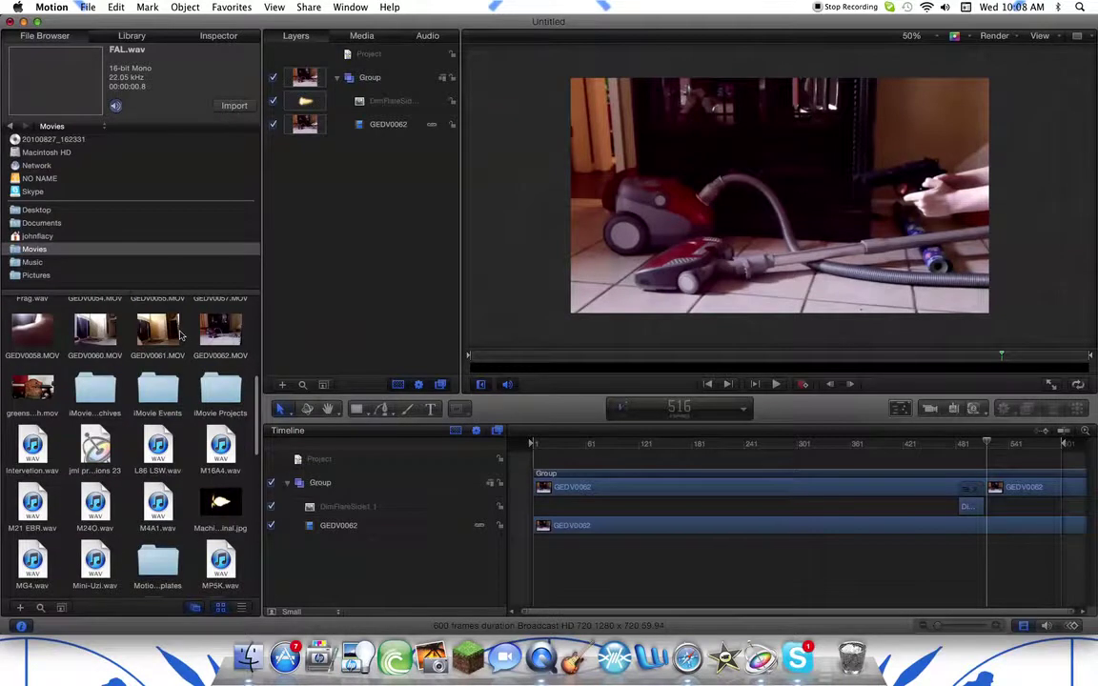
scroll(180, 336, "down", 2)
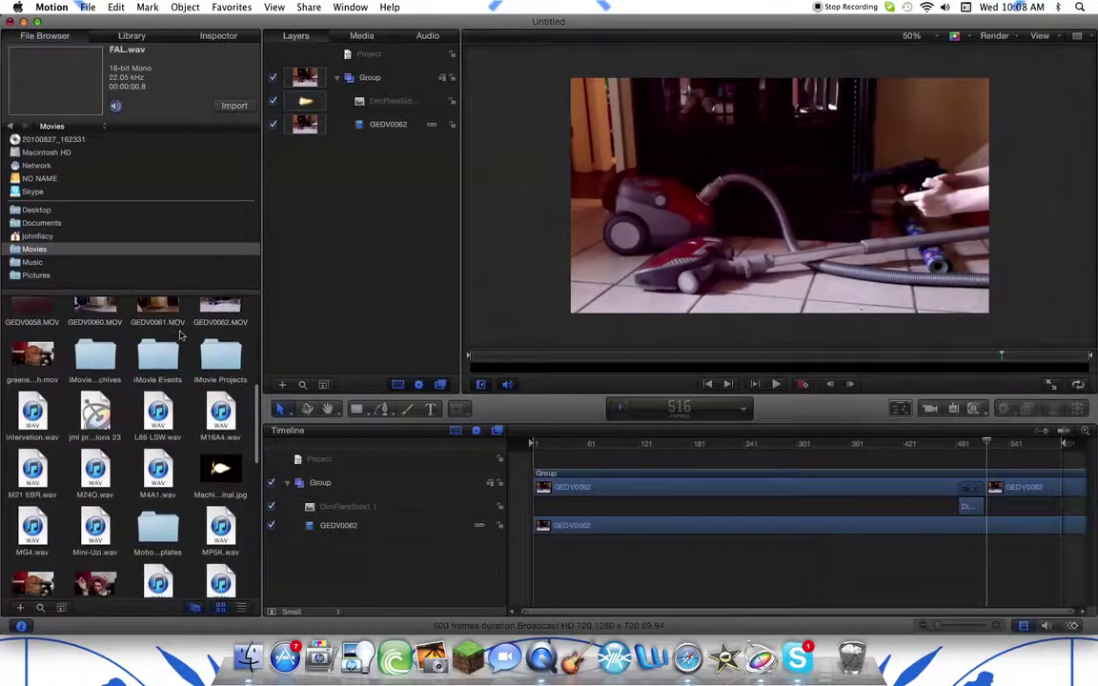
scroll(180, 335, "down", 10)
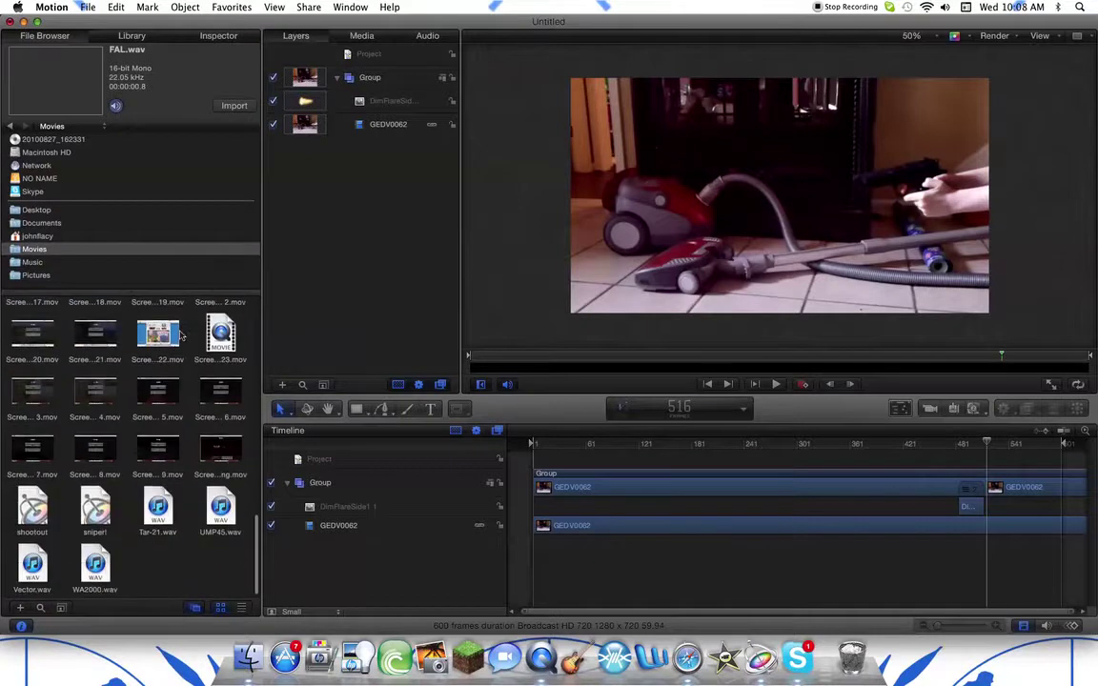
scroll(162, 529, "up", 8)
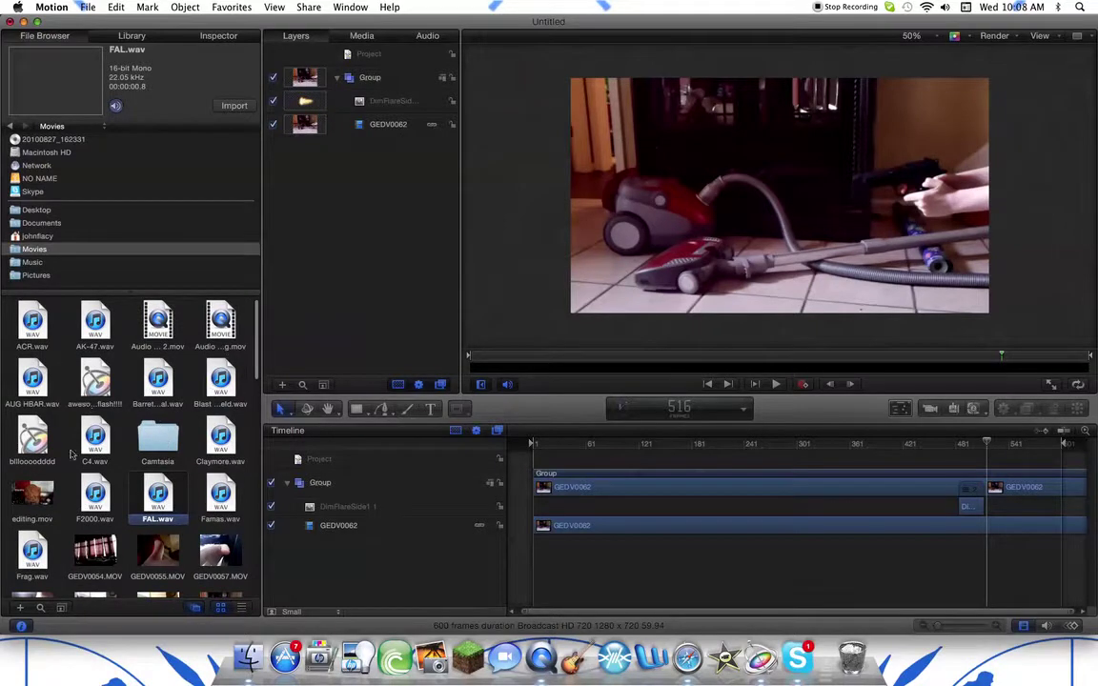
scroll(246, 520, "down", 1)
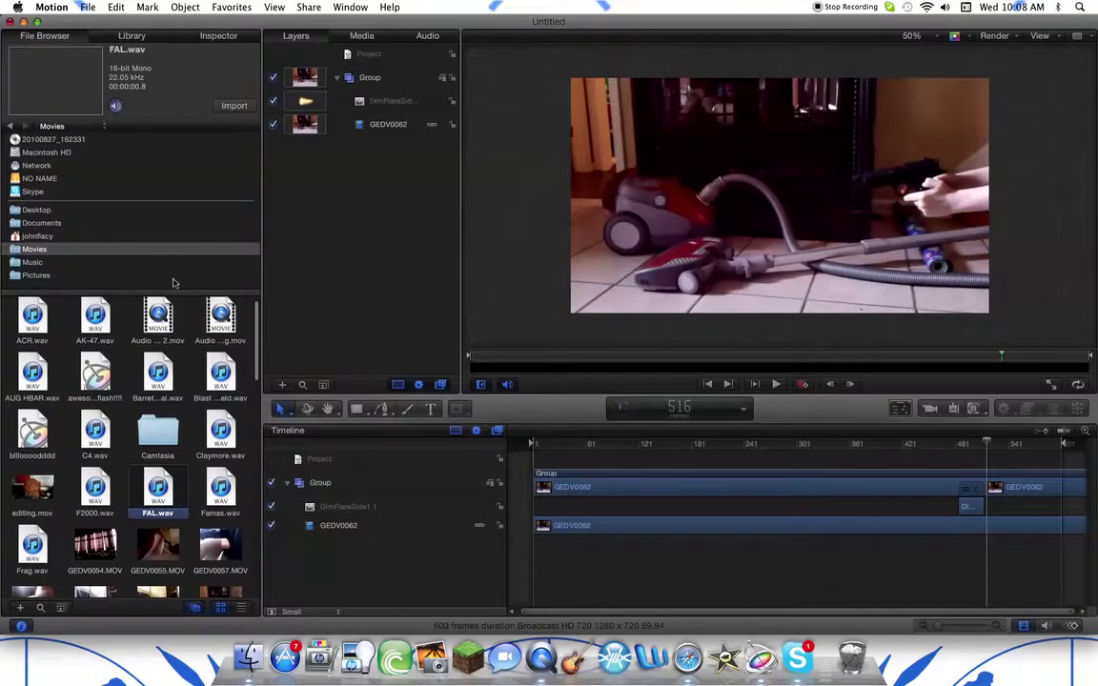
scroll(181, 447, "up", 1)
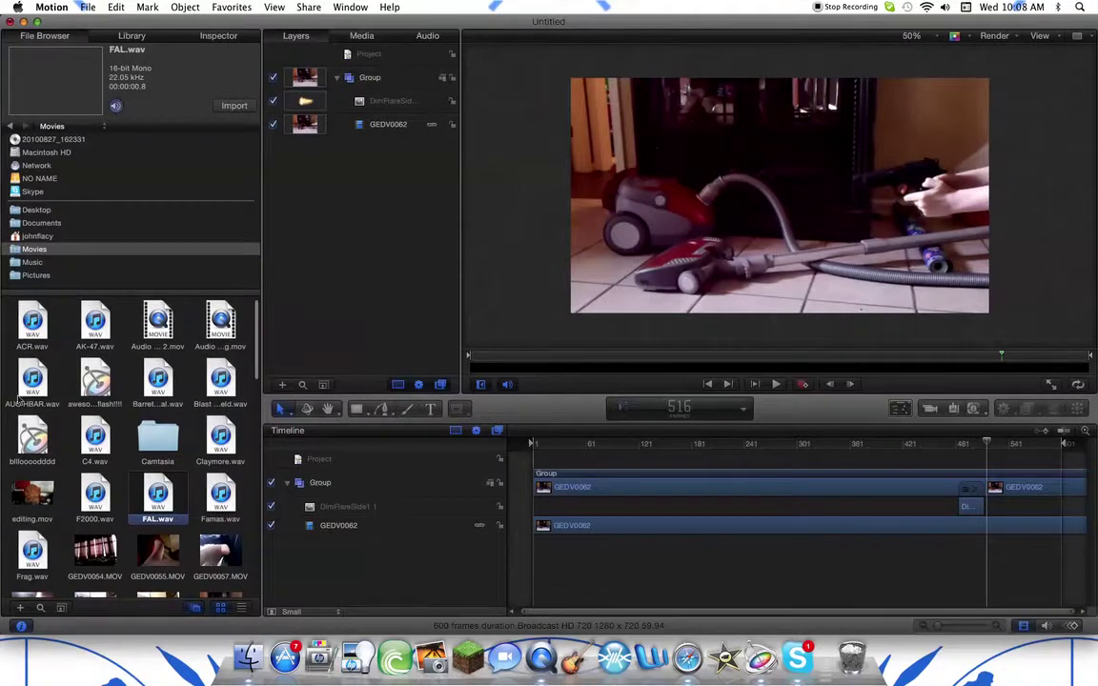
Import FAL.wav, position it at frames 465–508, preview the gunshot, then close without saving.
left_click(245, 111)
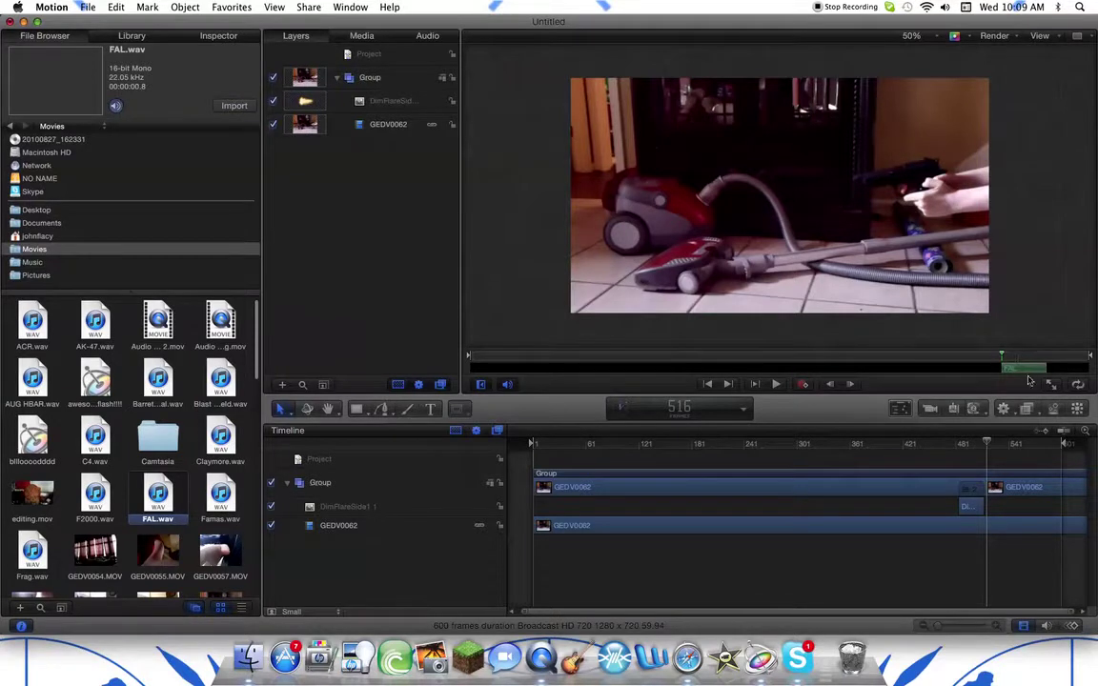
left_click_drag(1011, 368, 976, 424)
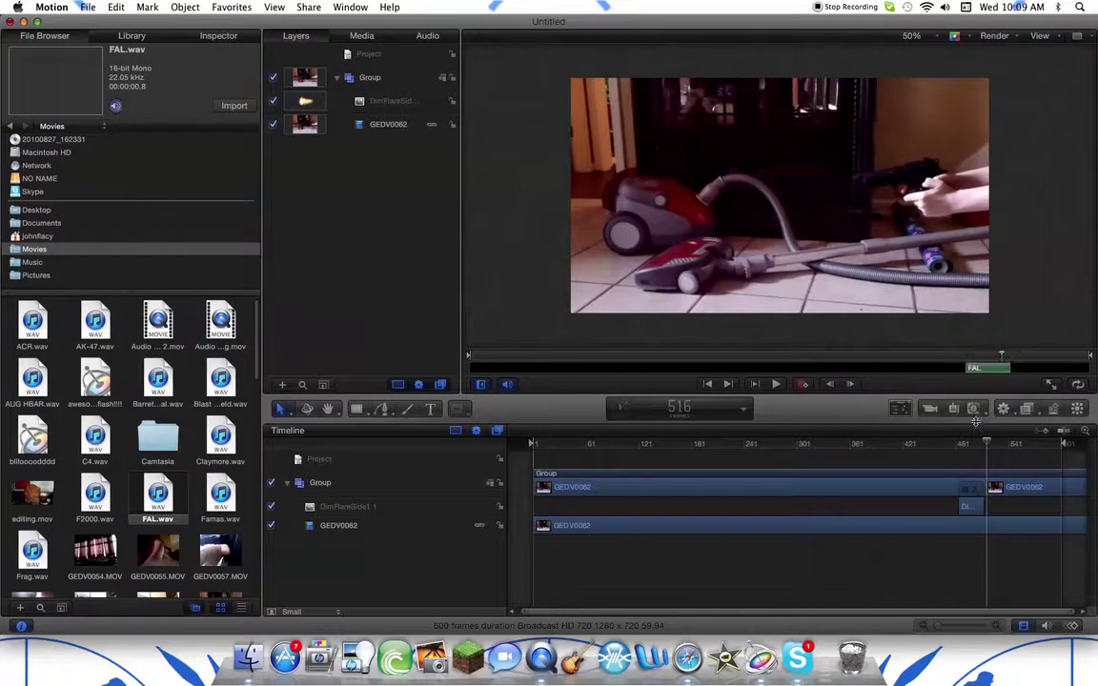
left_click(775, 384)
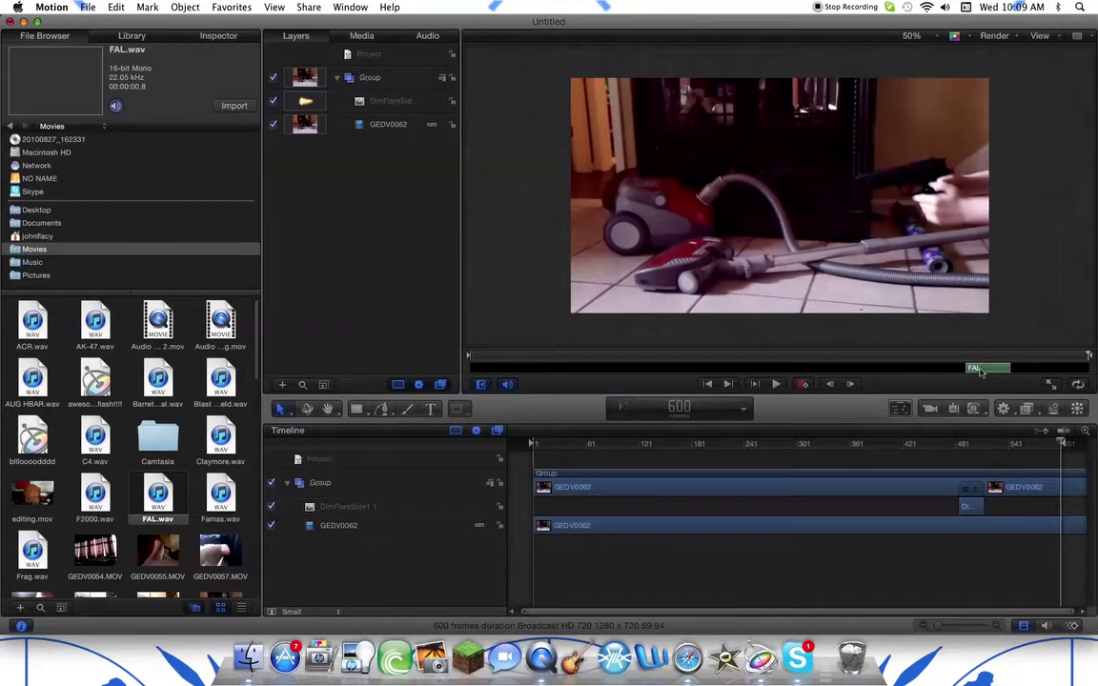
left_click_drag(980, 372, 968, 380)
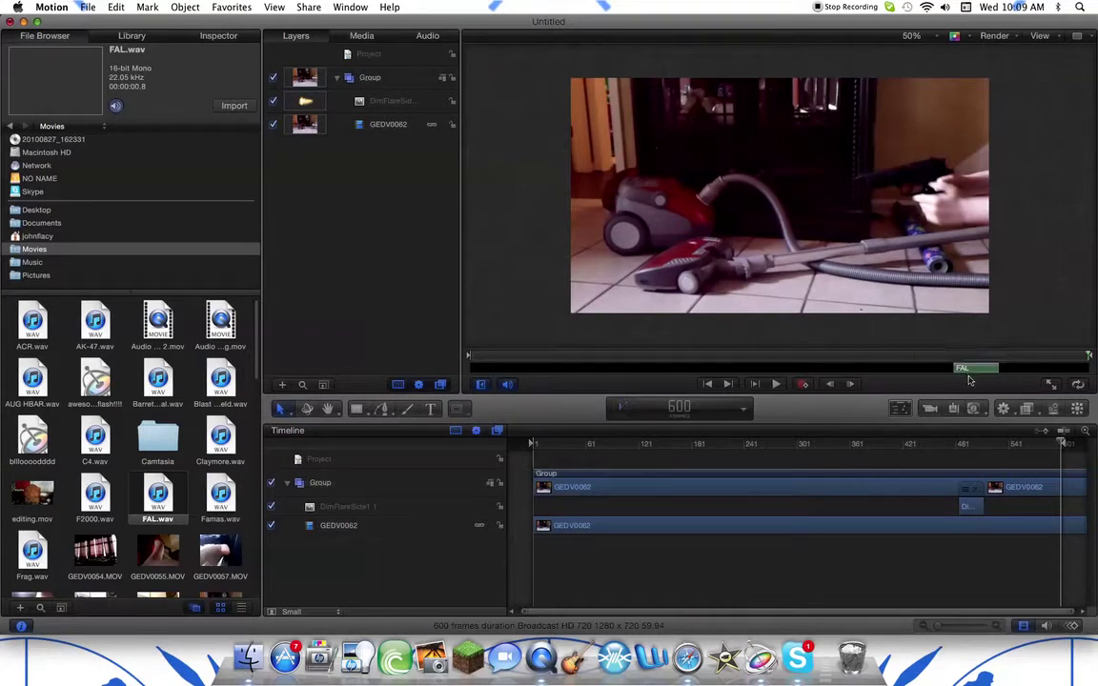
left_click(9, 22)
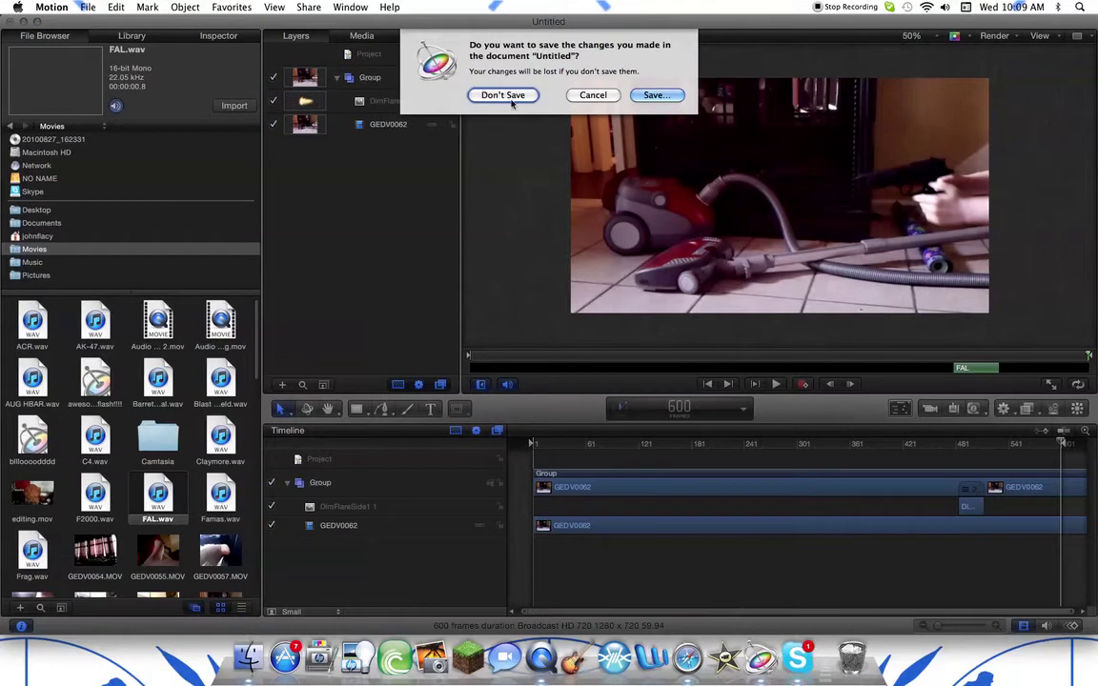
left_click(503, 95)
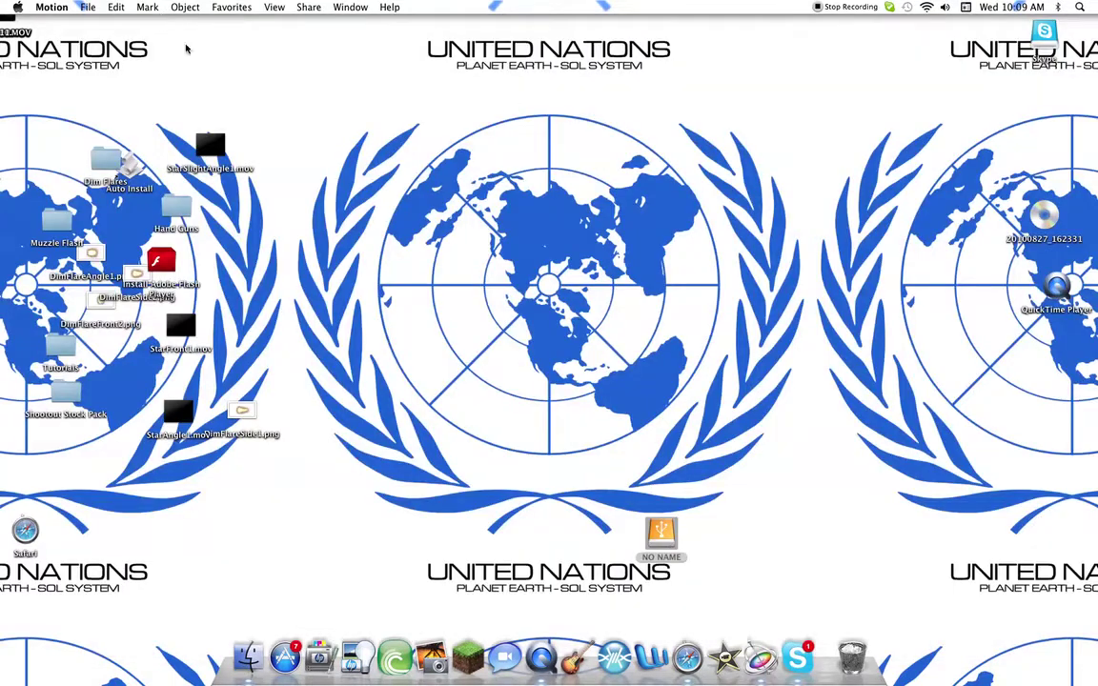